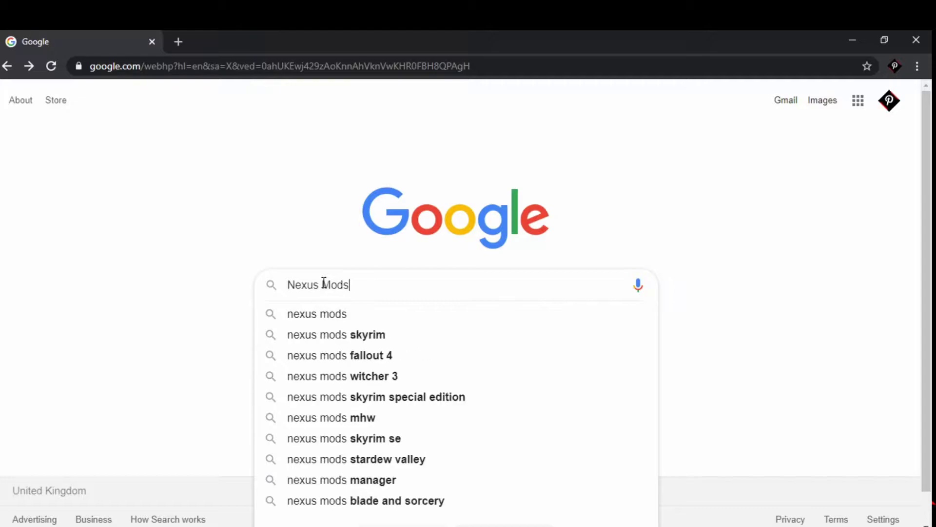
Step: Search Google for 'Nexus Mods'
key("Return")
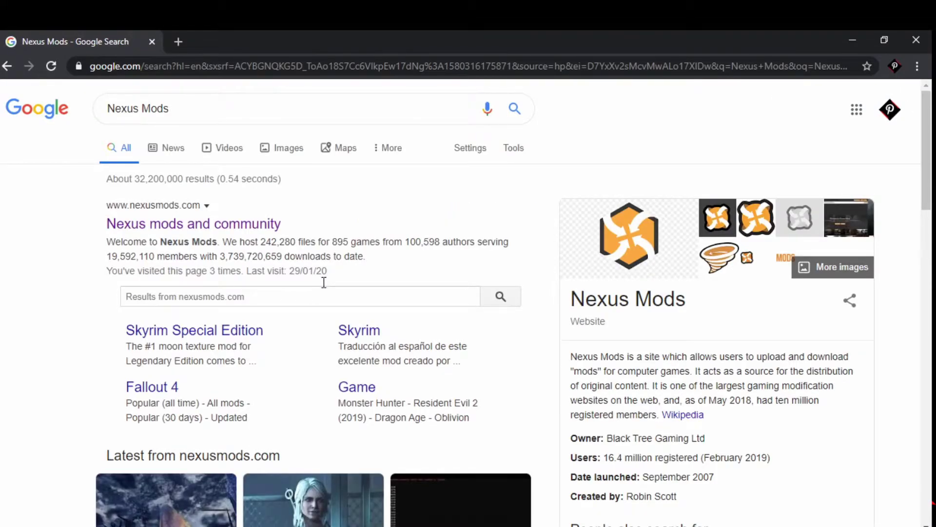
Step: Open nexusmods.com from the results and enter your e-mail address on the registration form
left_click(220, 229)
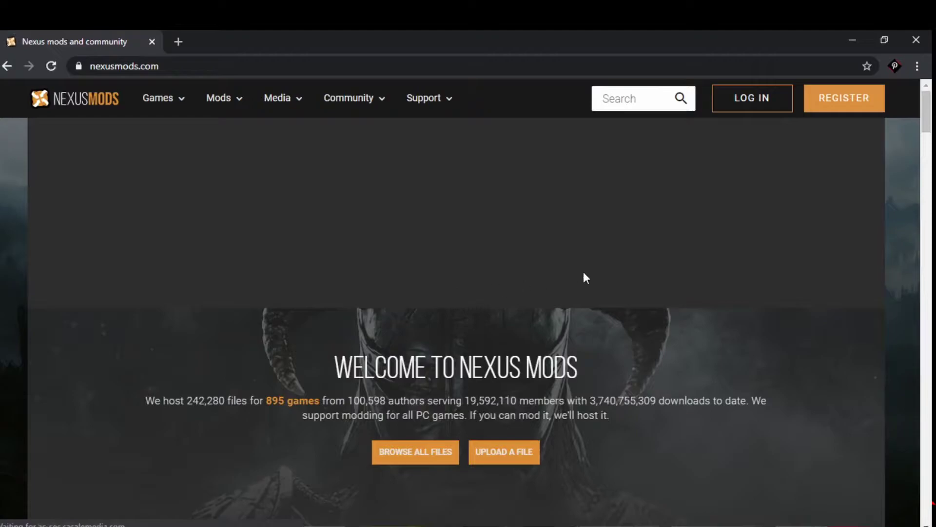
left_click(846, 107)
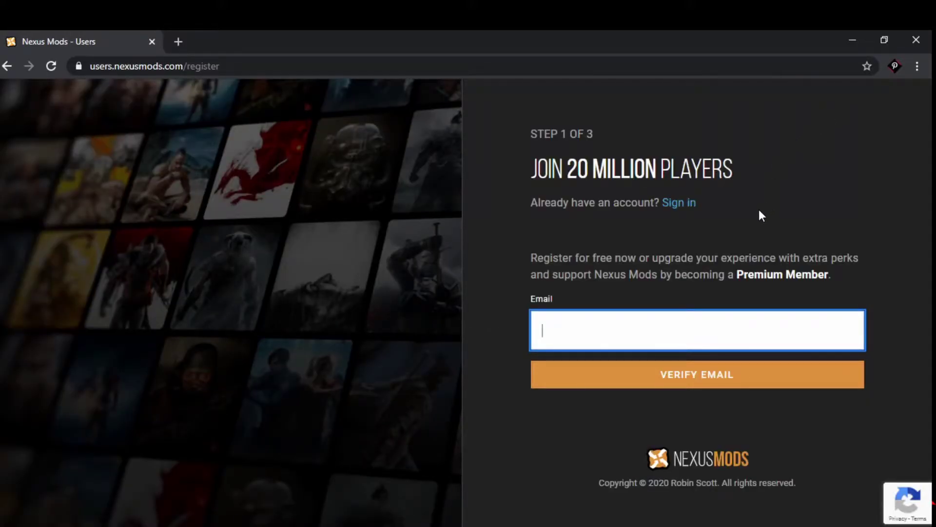
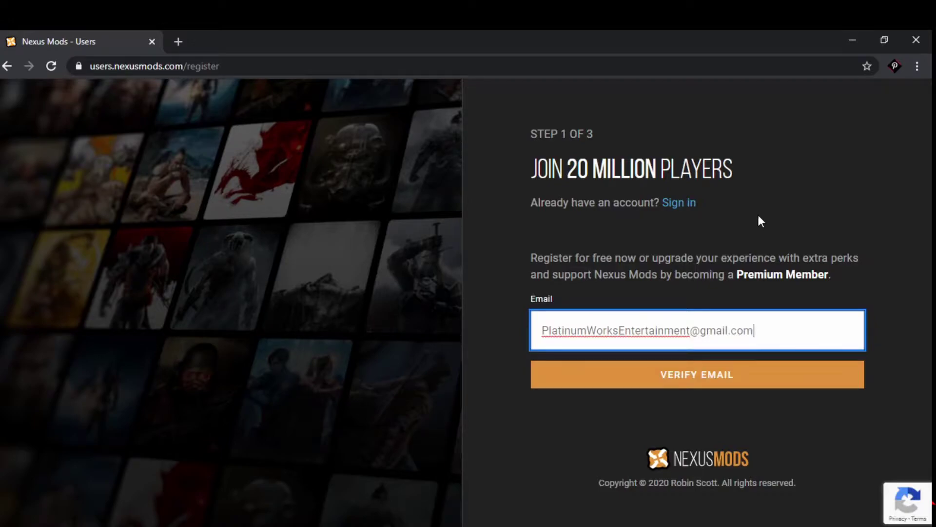
Step: Send the e-mail for verification and enter the 4-digit code received by e-mail
left_click(716, 382)
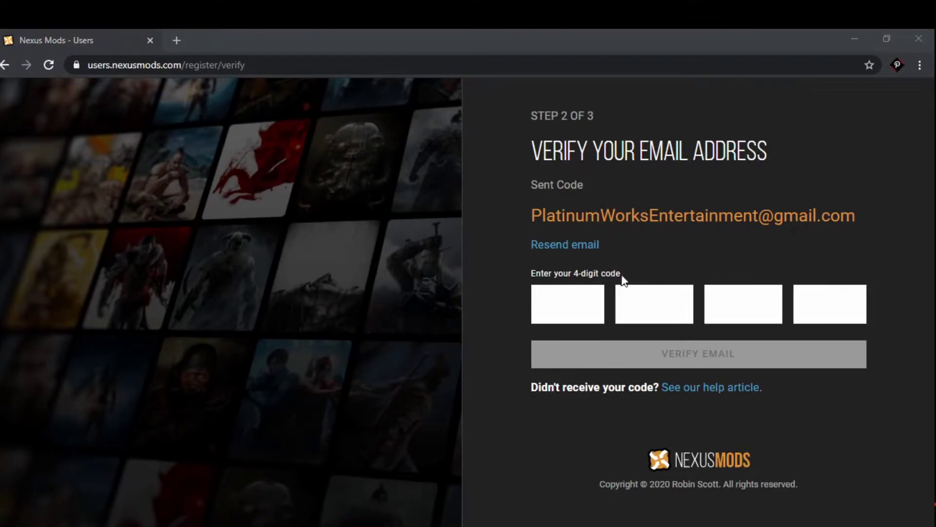
left_click(563, 297)
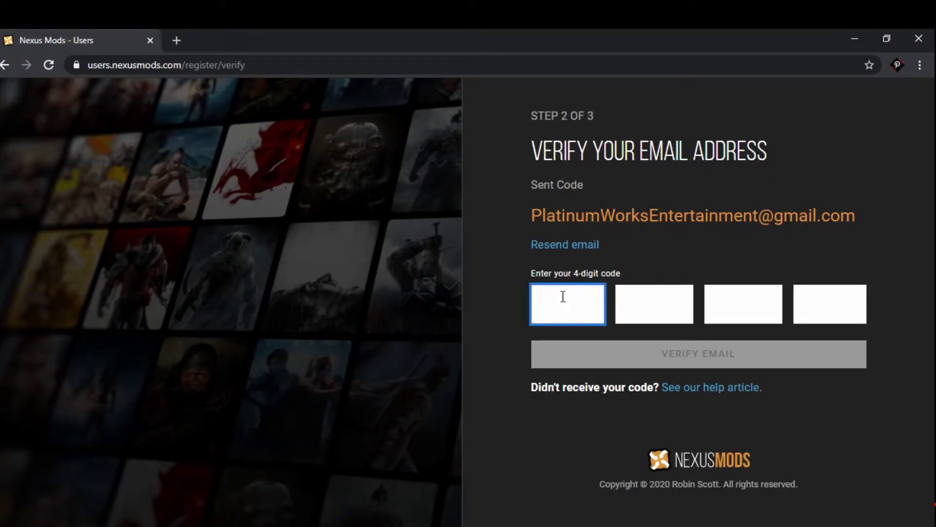
key("BackSpace")
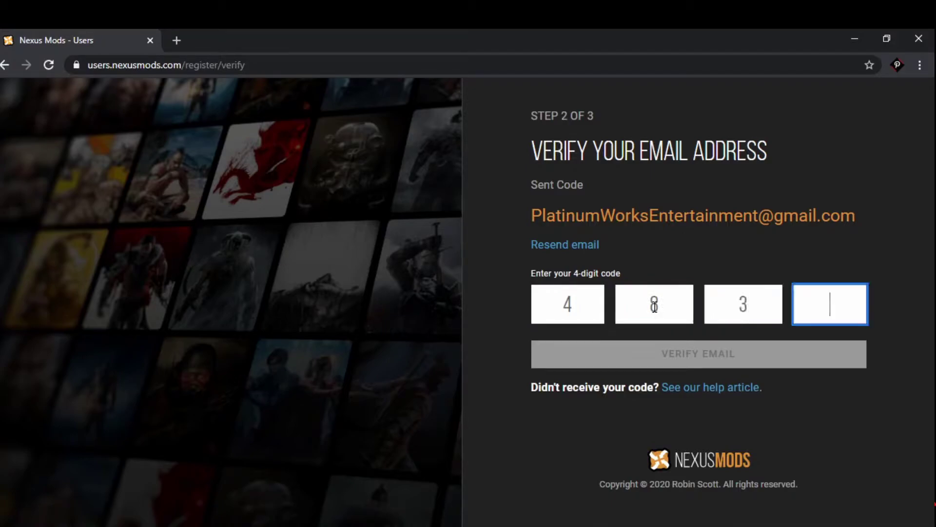
left_click(702, 363)
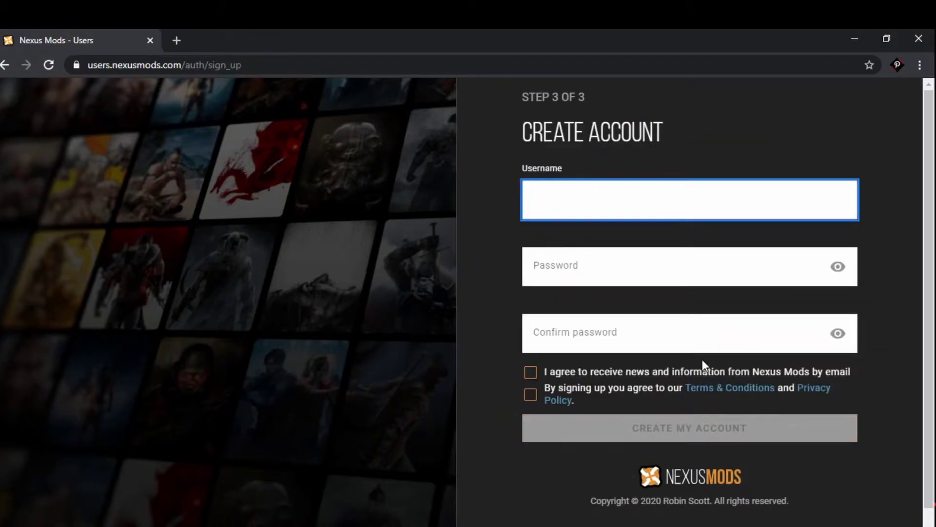
Step: Enter a username and the account password, confirming the password
type("PlatinumWorks Enter")
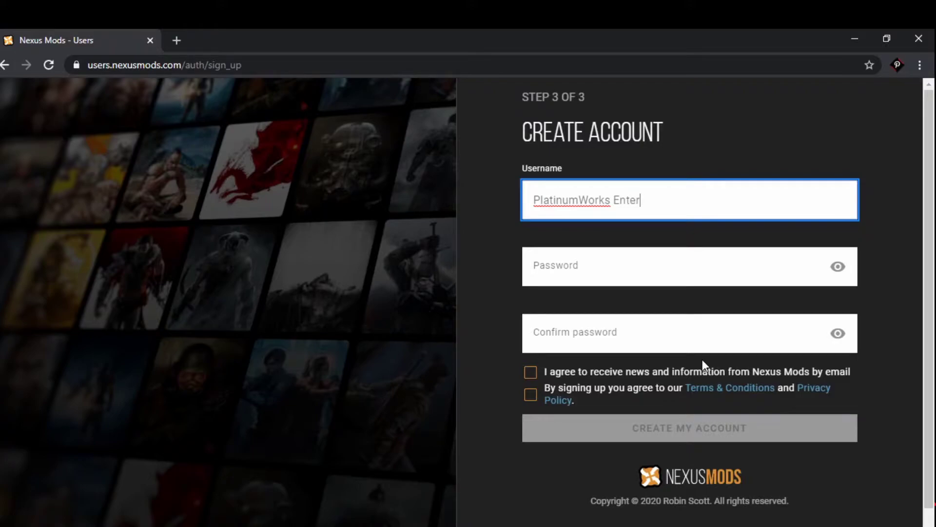
type("tainment")
left_click(644, 267)
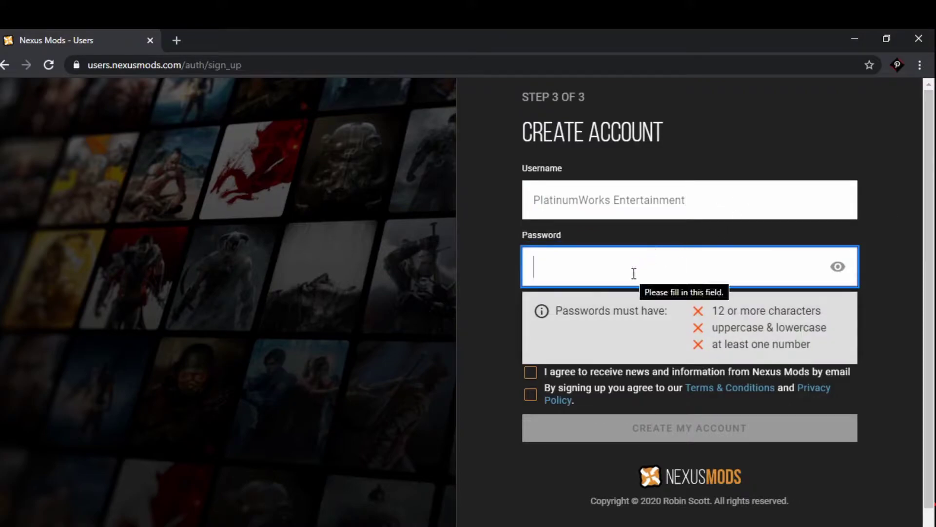
type("•••")
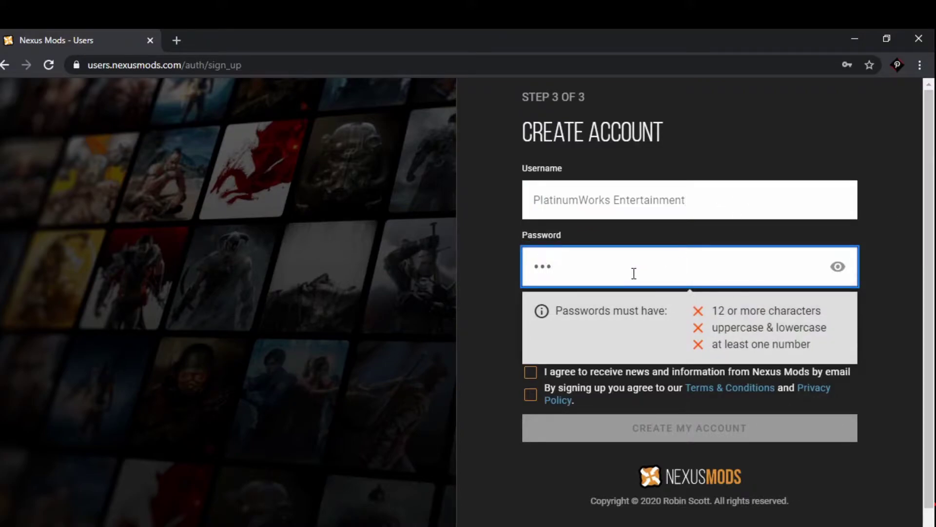
type("••••")
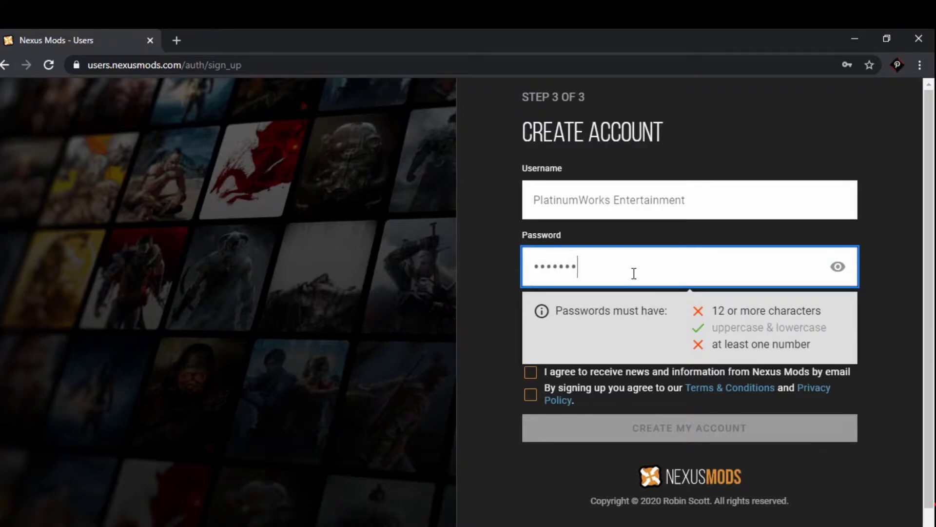
type("•••••")
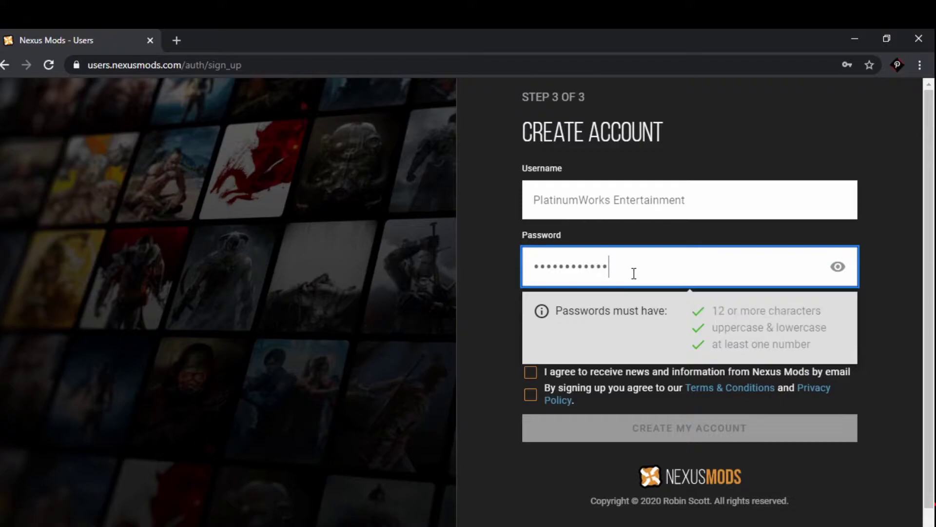
left_click(584, 344)
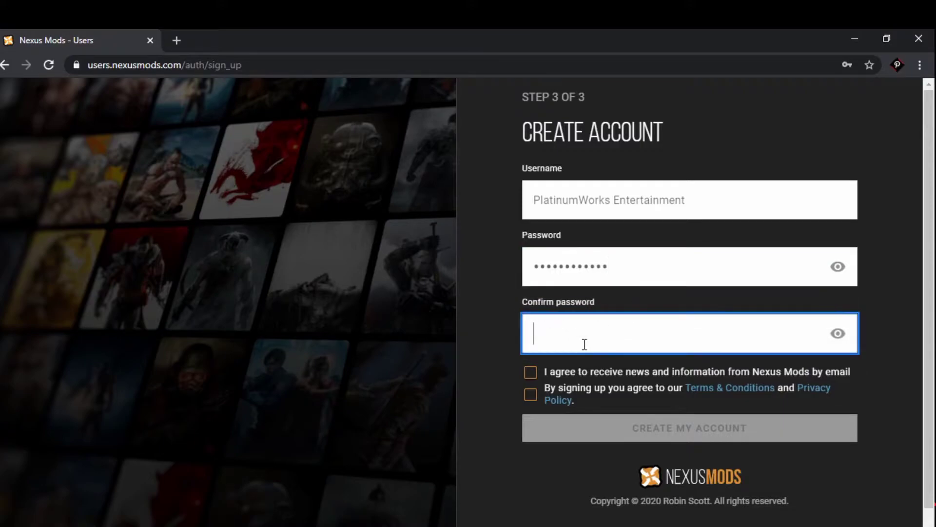
type("•••••••••••••")
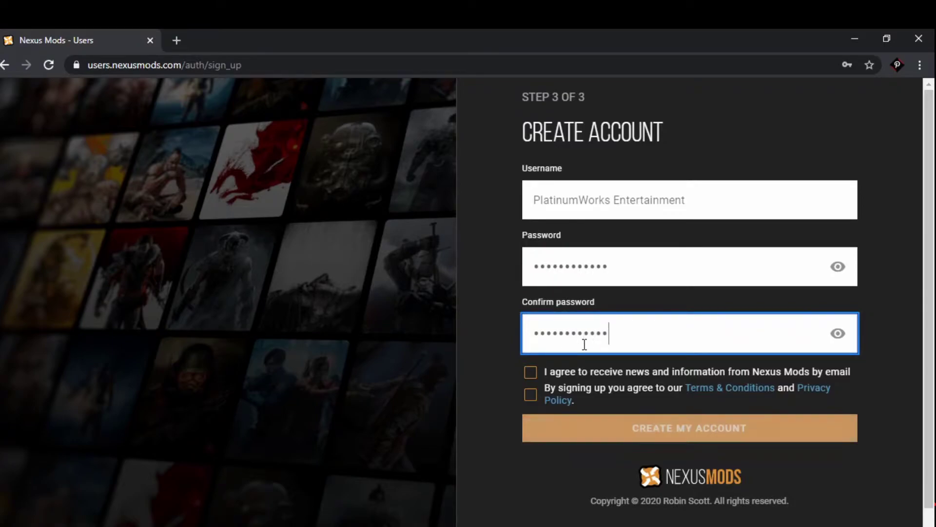
Step: Accept the Terms & Conditions, remove the username's space, and create the account
left_click(531, 376)
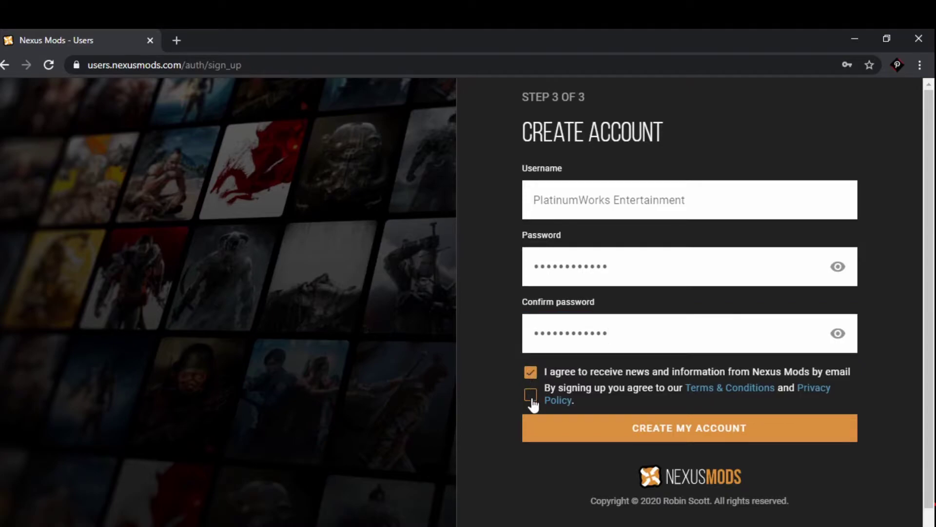
left_click(531, 394)
left_click(531, 374)
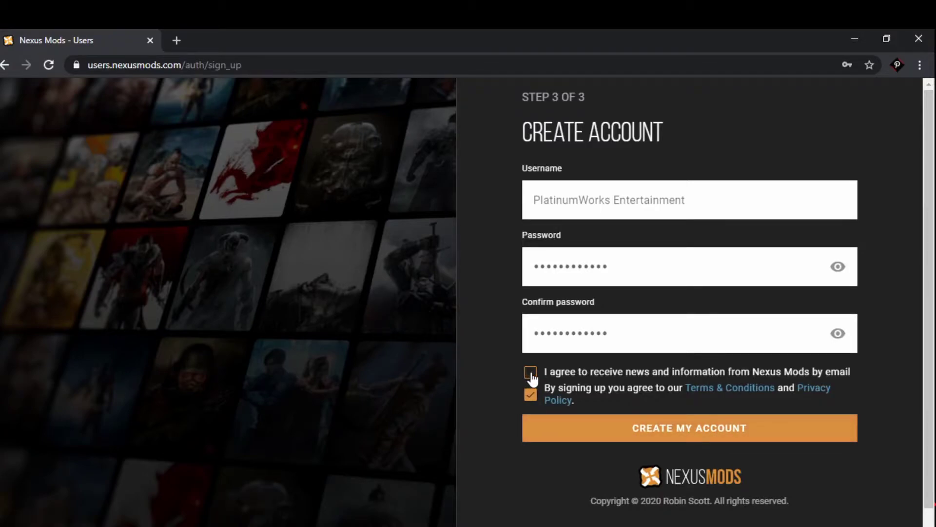
left_click(598, 432)
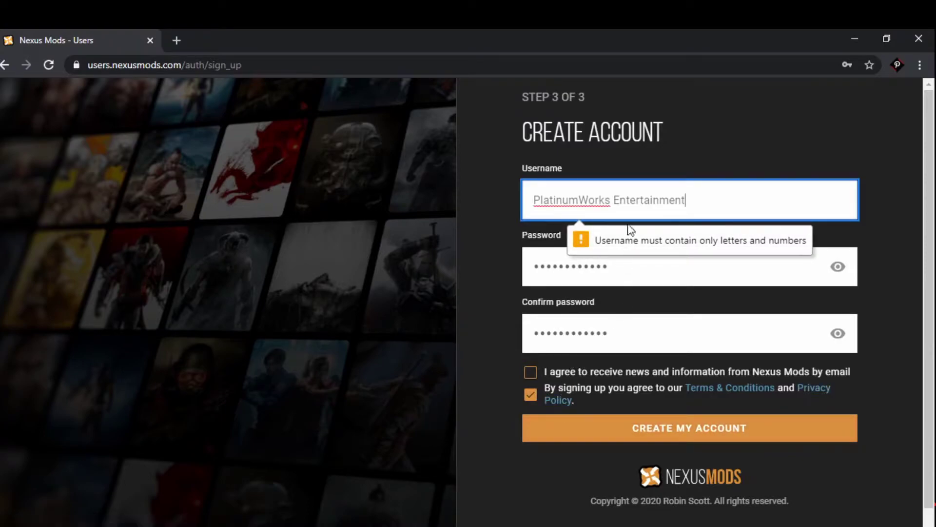
left_click(616, 203)
key("BackSpace")
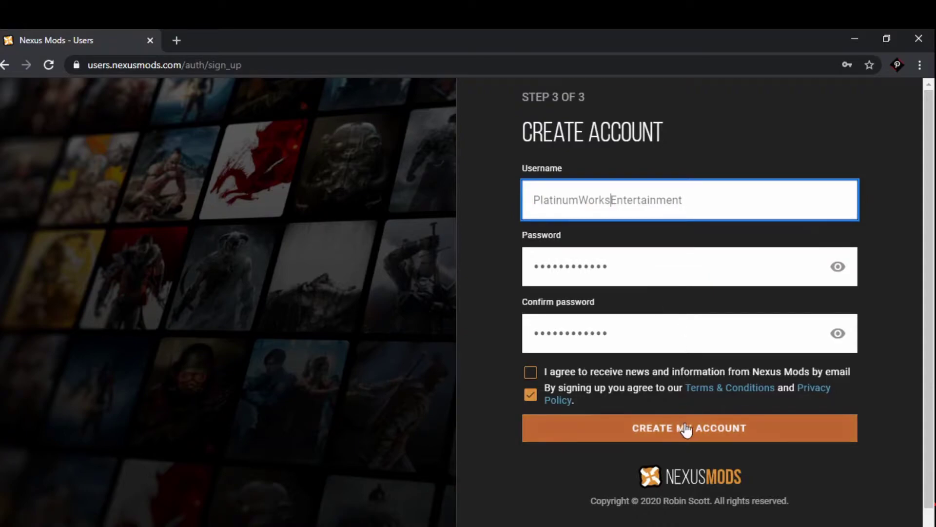
left_click(689, 429)
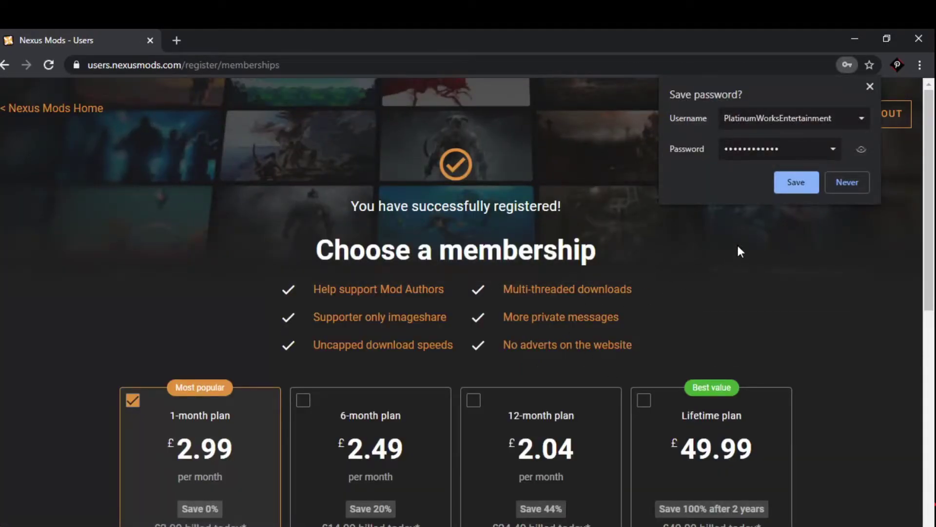
Step: Dismiss the save-password prompt and continue with the free basic membership
left_click(837, 189)
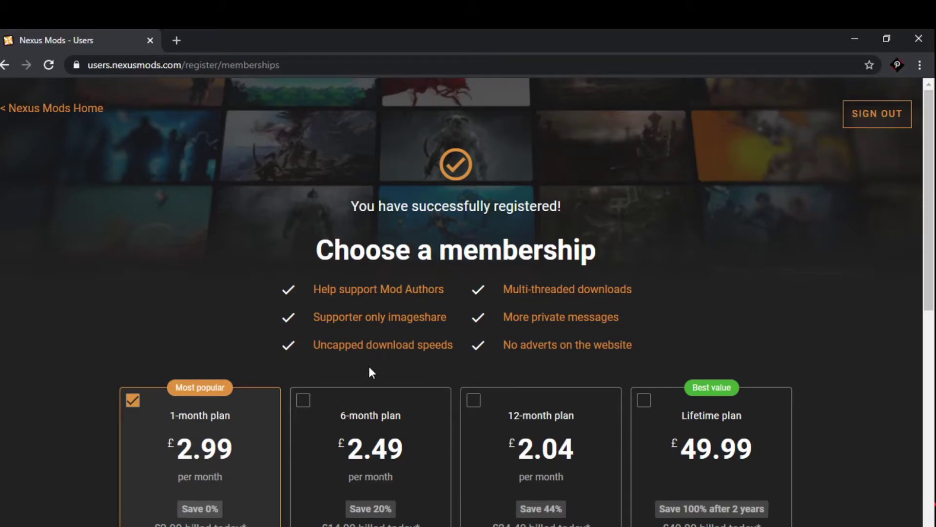
scroll(369, 370, "down", 3)
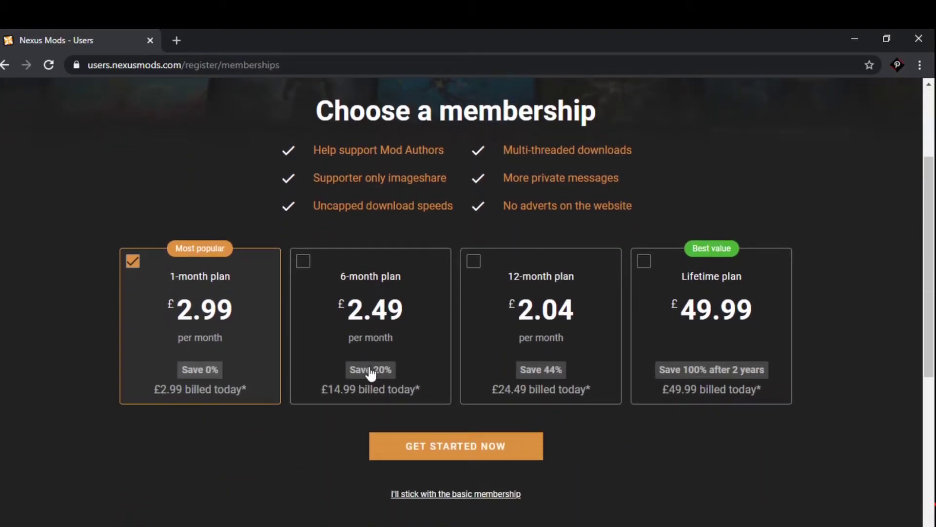
scroll(370, 373, "down", 2)
scroll(371, 376, "up", 2)
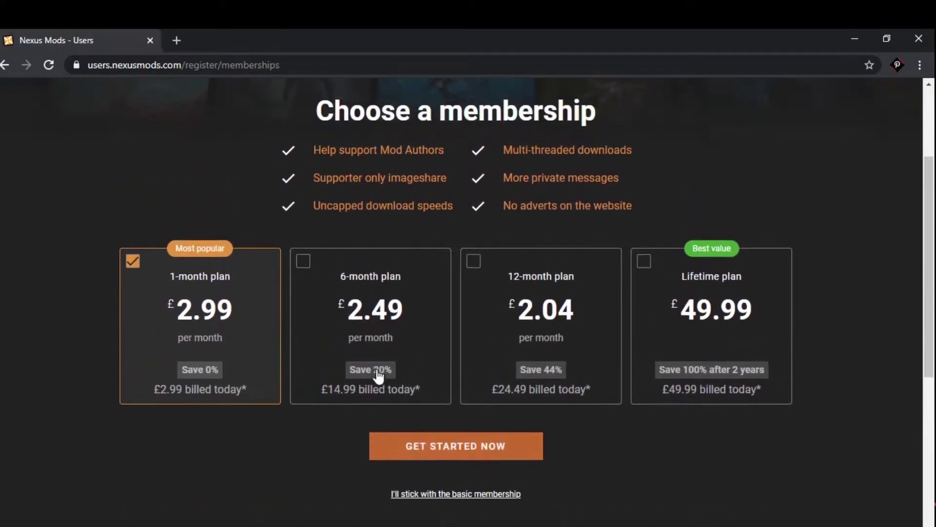
scroll(378, 375, "up", 3)
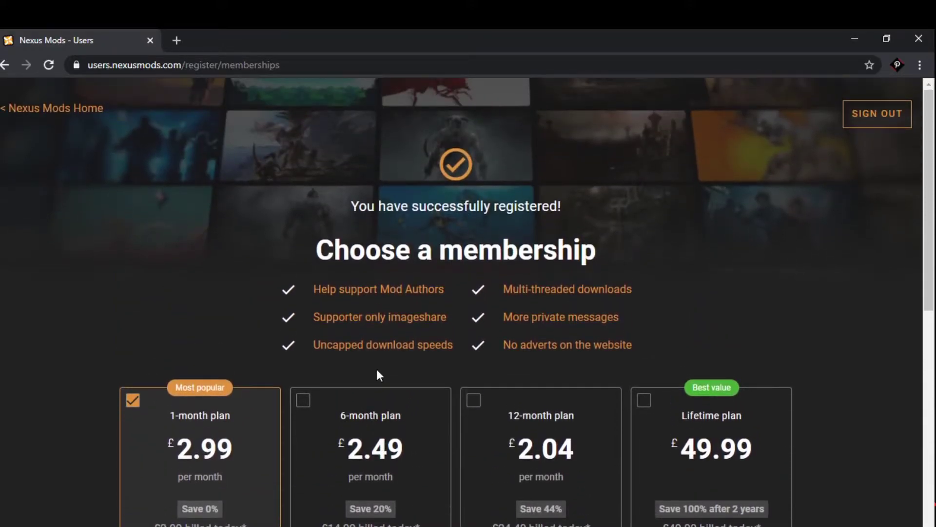
scroll(379, 374, "down", 8)
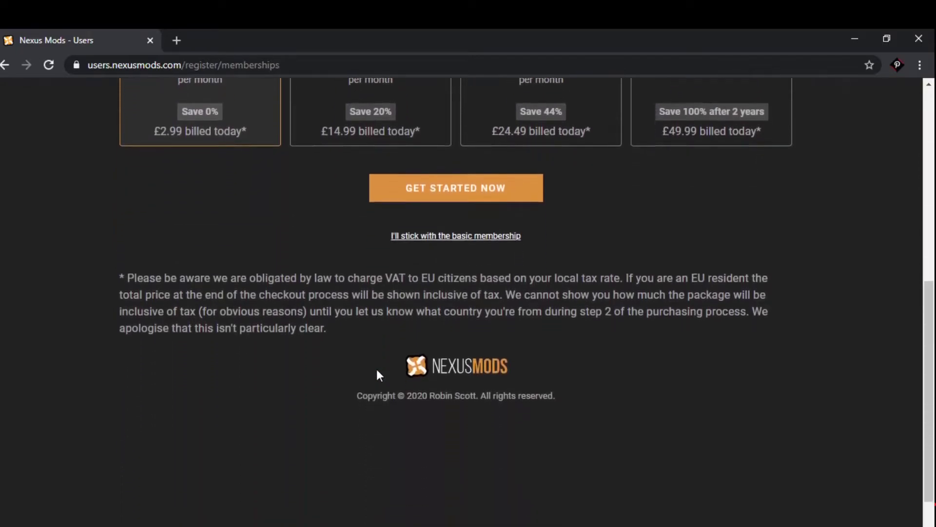
scroll(376, 370, "up", 4)
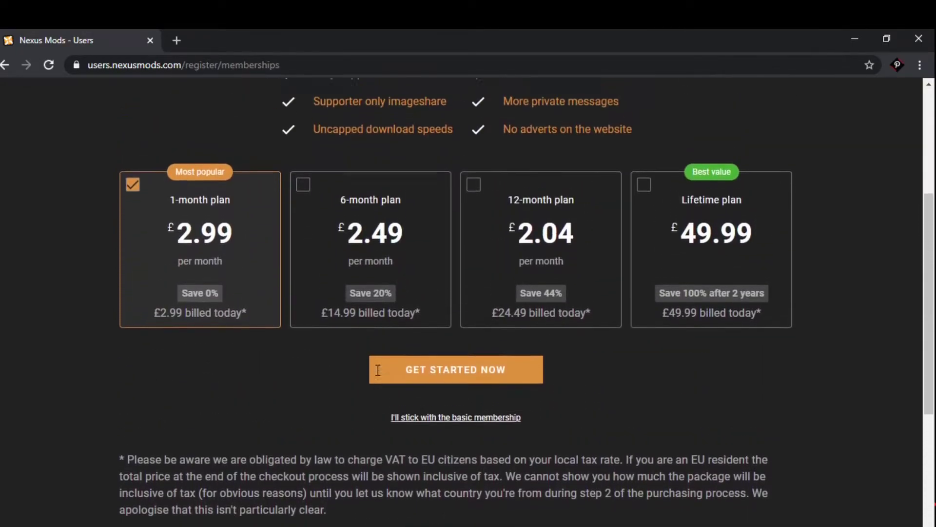
scroll(377, 370, "up", 1)
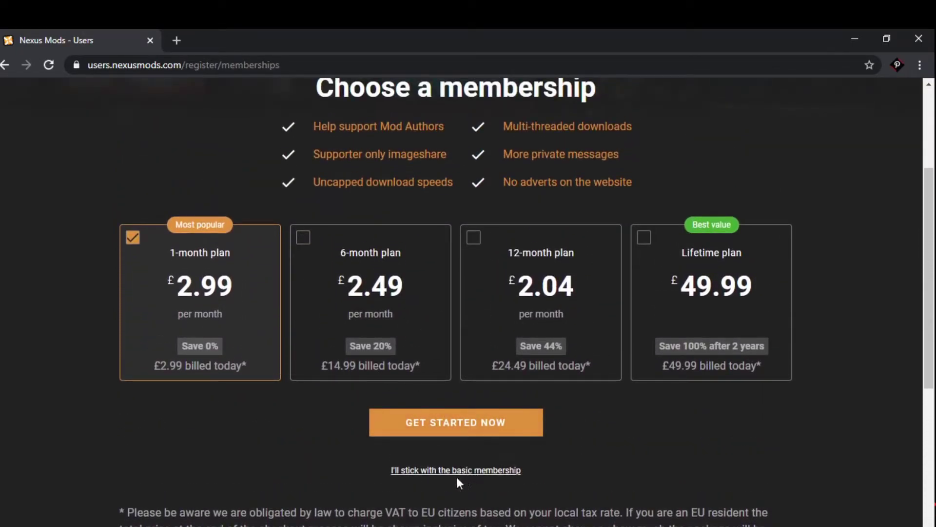
left_click(474, 476)
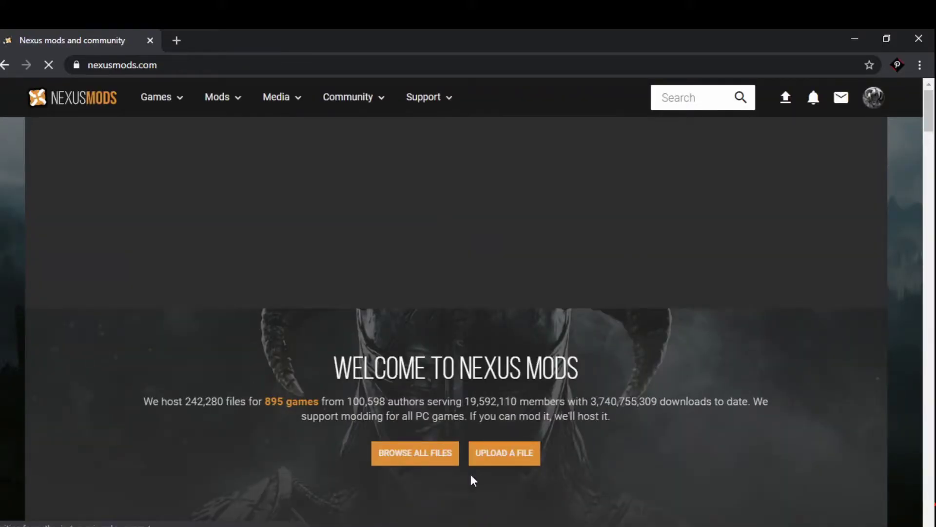
Step: Open Skyrim Special Edition from the home page's game list
scroll(326, 460, "down", 2)
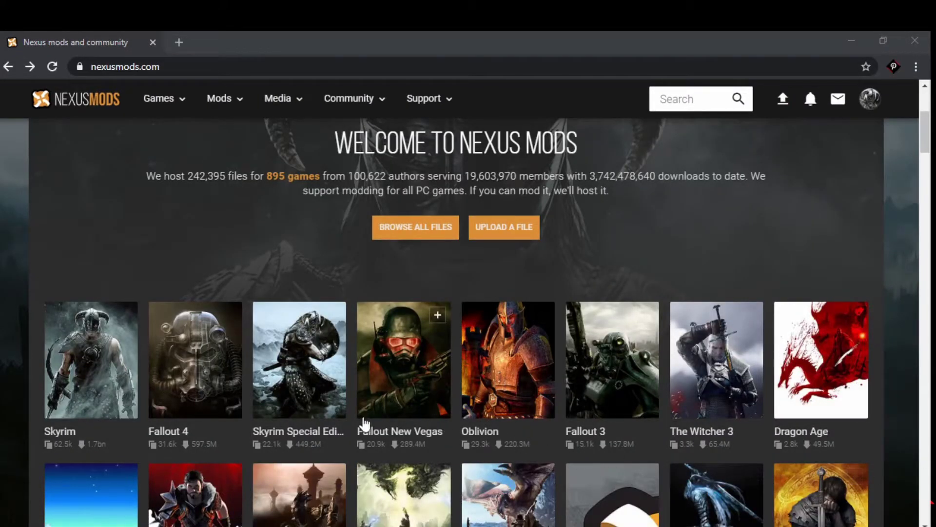
left_click(301, 385)
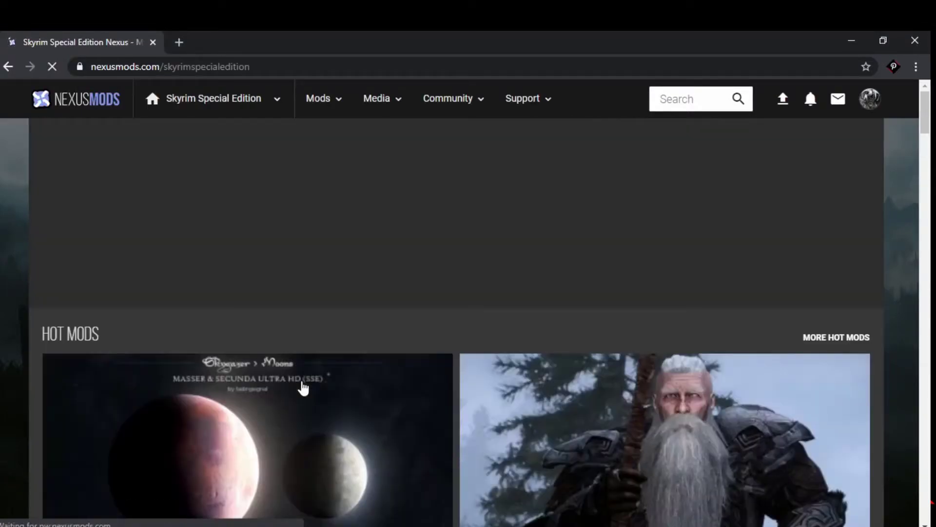
Step: Quick-search Skyrim Special Edition mods for 'Mod'
left_click(669, 103)
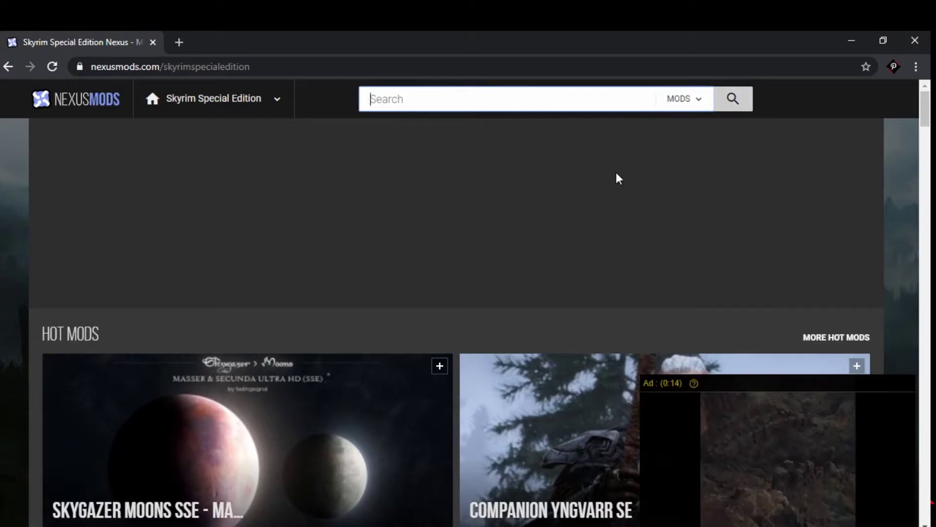
type("Mod")
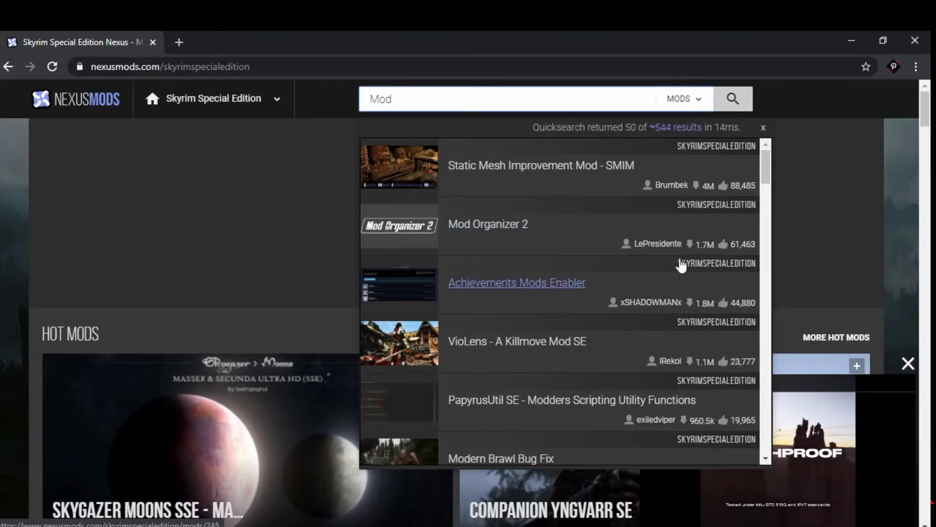
Step: Open the Mod Organizer 2 mod page and close the video ad covering it
left_click(479, 232)
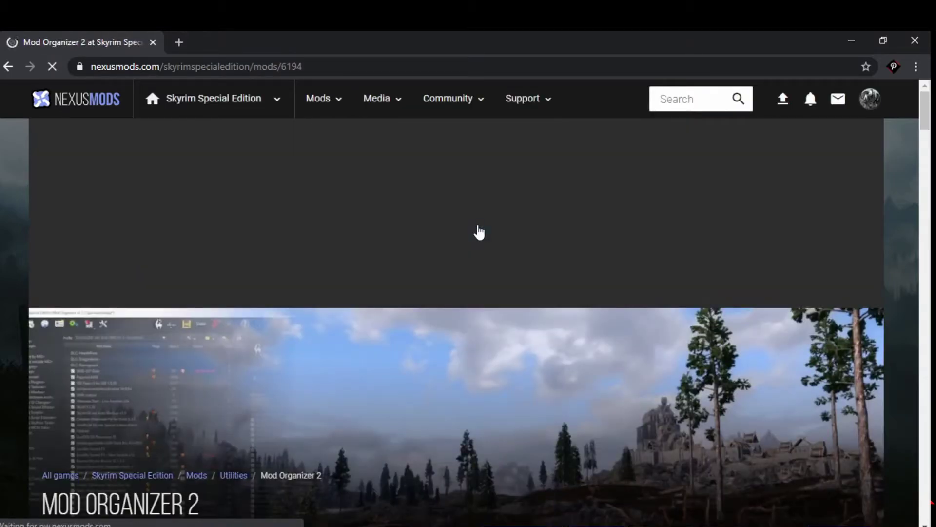
scroll(376, 440, "down", 4)
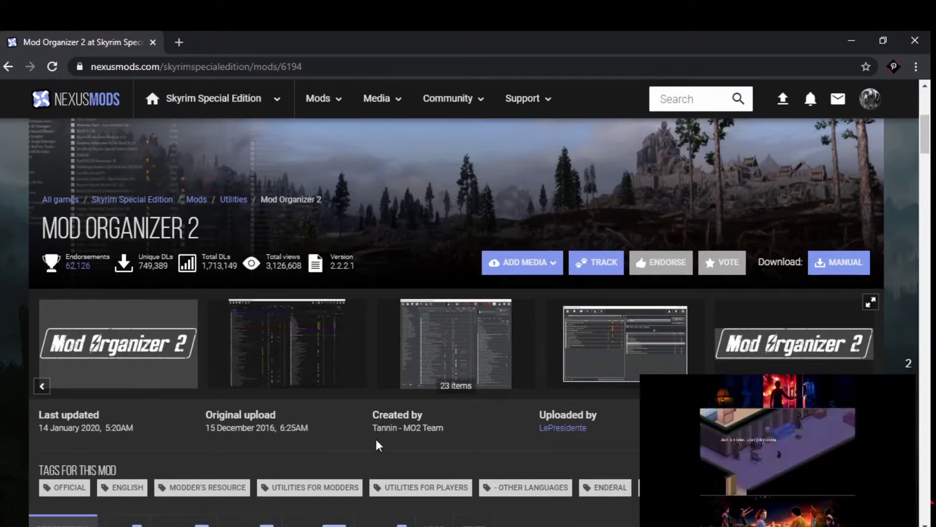
scroll(376, 445, "down", 4)
scroll(376, 444, "down", 1)
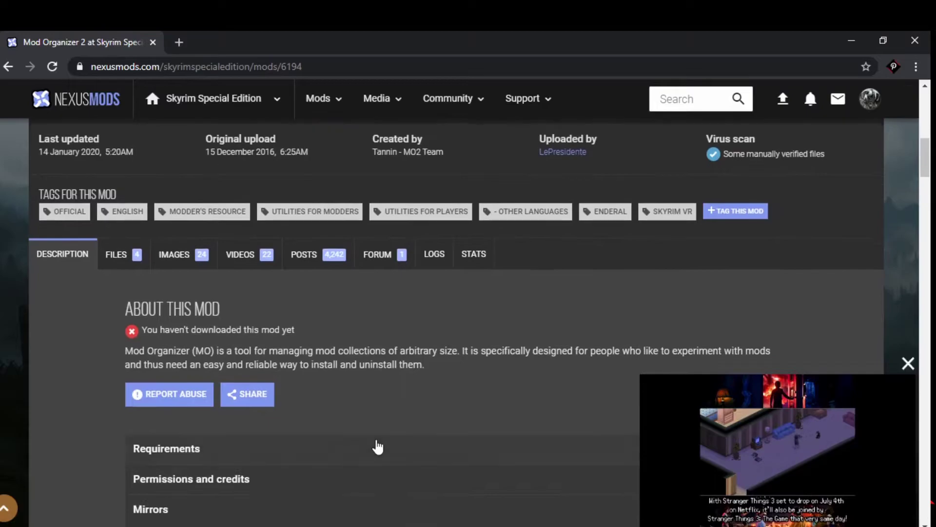
left_click(906, 363)
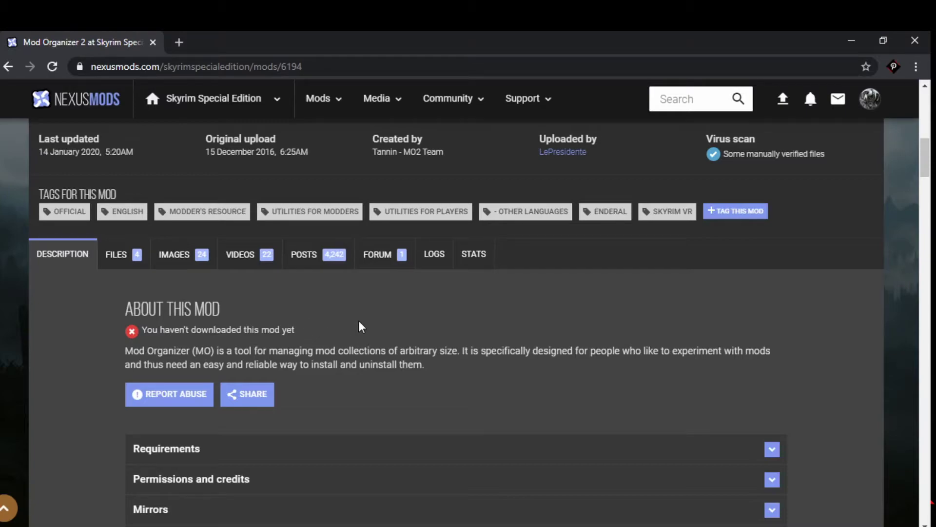
scroll(350, 409, "down", 1)
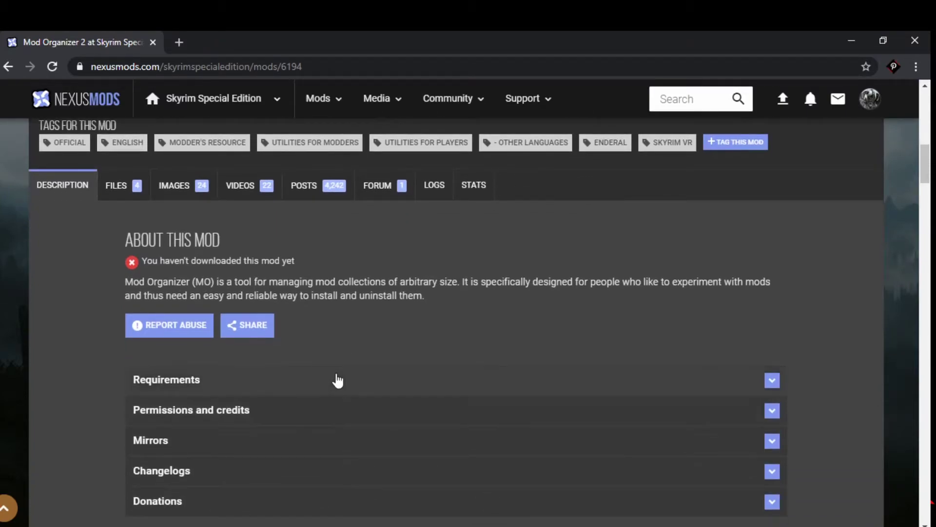
left_click(337, 379)
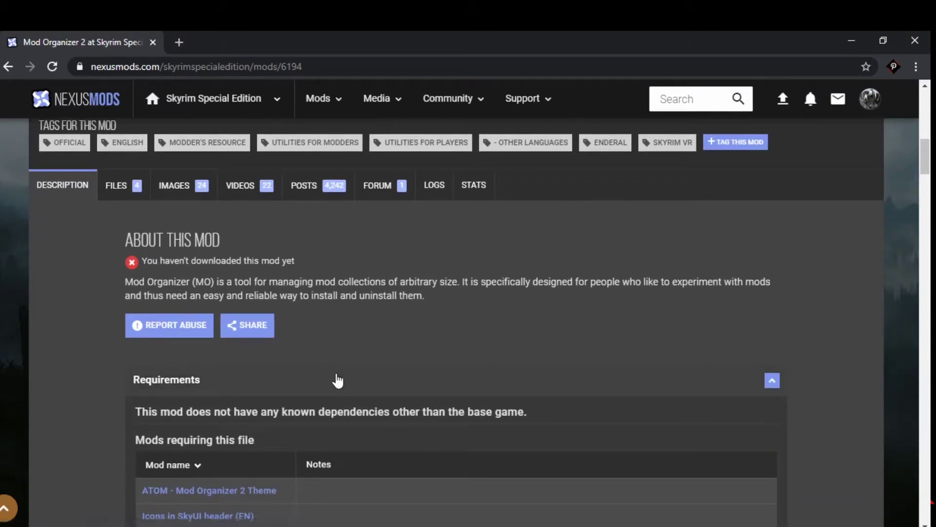
left_click(338, 380)
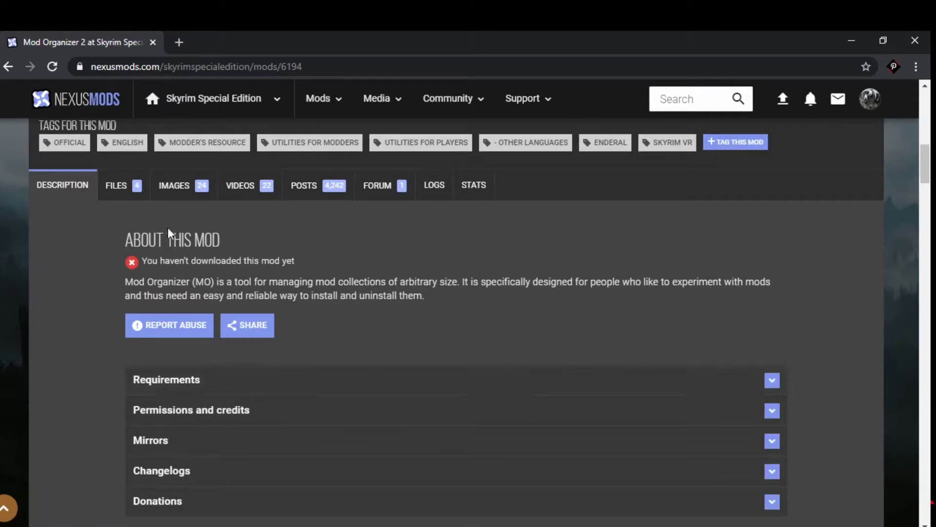
Step: In the Files tab, choose Manual Download for the Mod Organizer 2 Installer
left_click(137, 201)
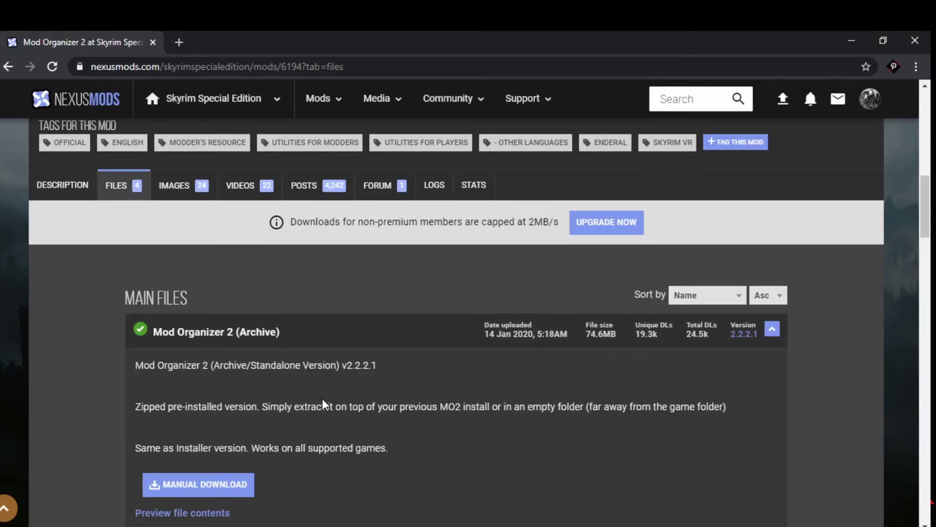
scroll(323, 402, "down", 5)
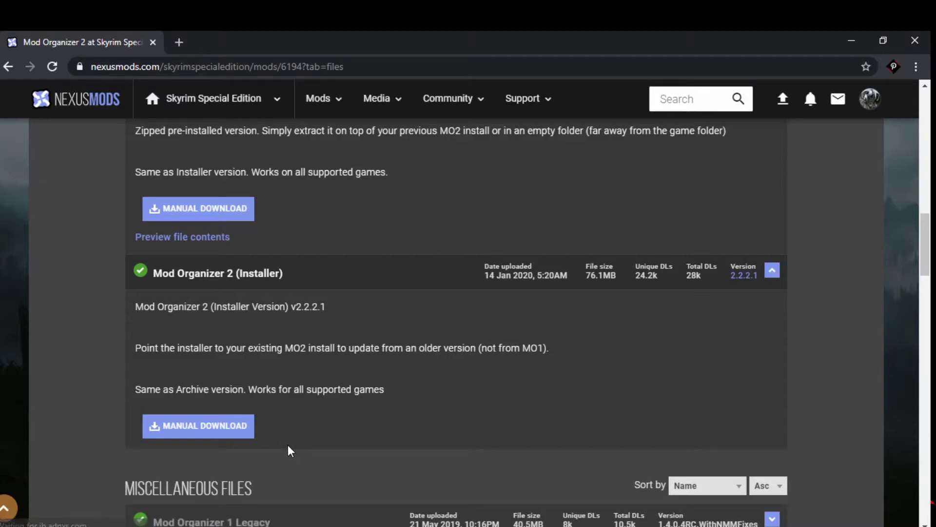
left_click(197, 436)
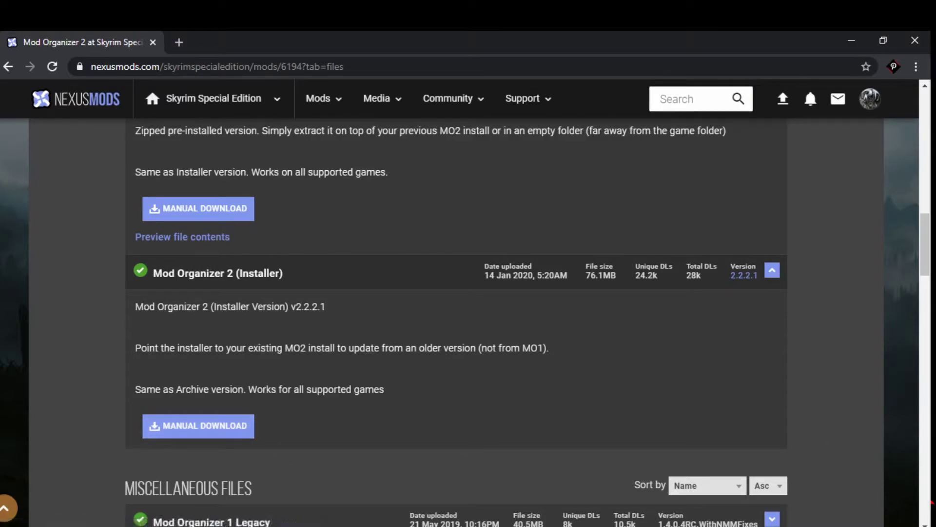
Step: Start the free Slow Download of the 76.1MB installer and close the video ad
left_click(198, 429)
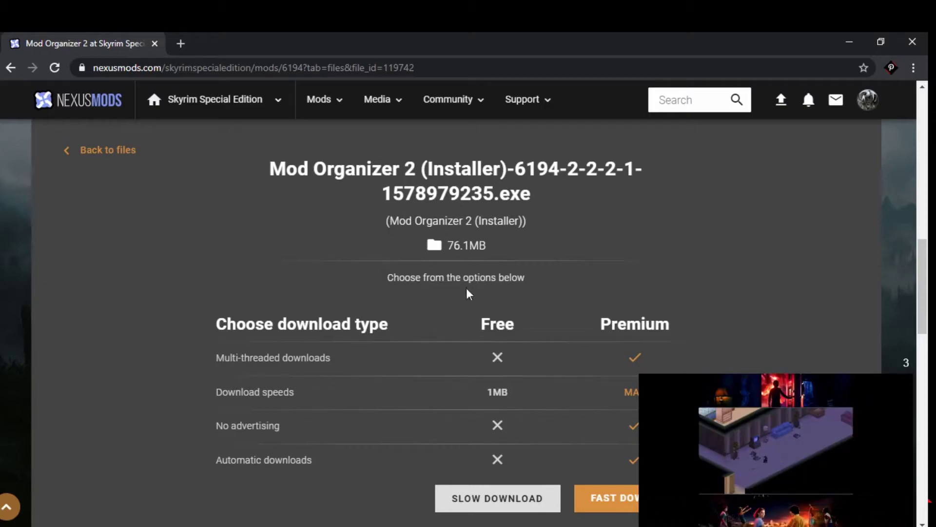
scroll(713, 297, "down", 4)
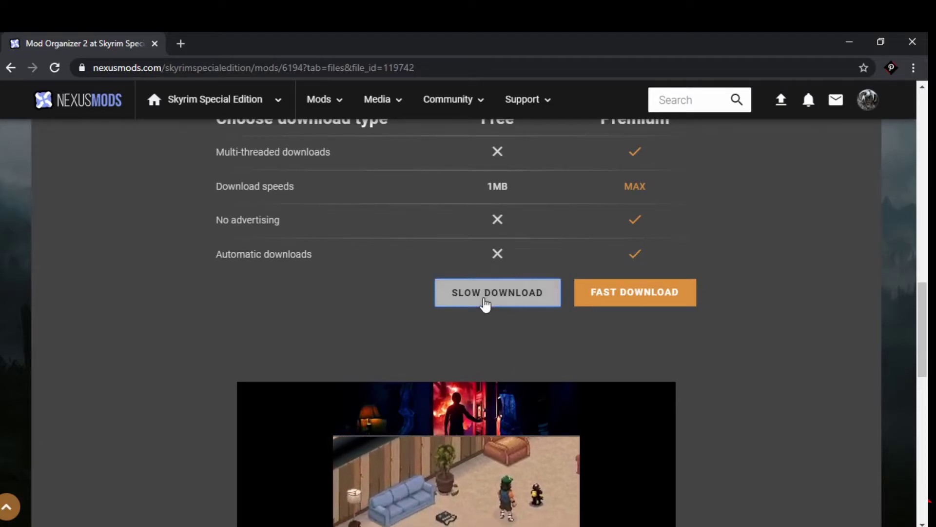
left_click(484, 301)
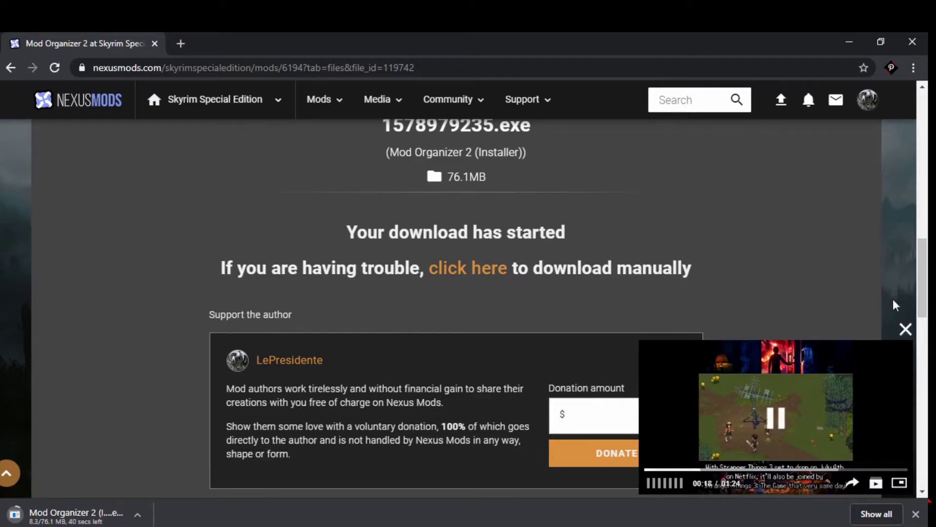
left_click(903, 329)
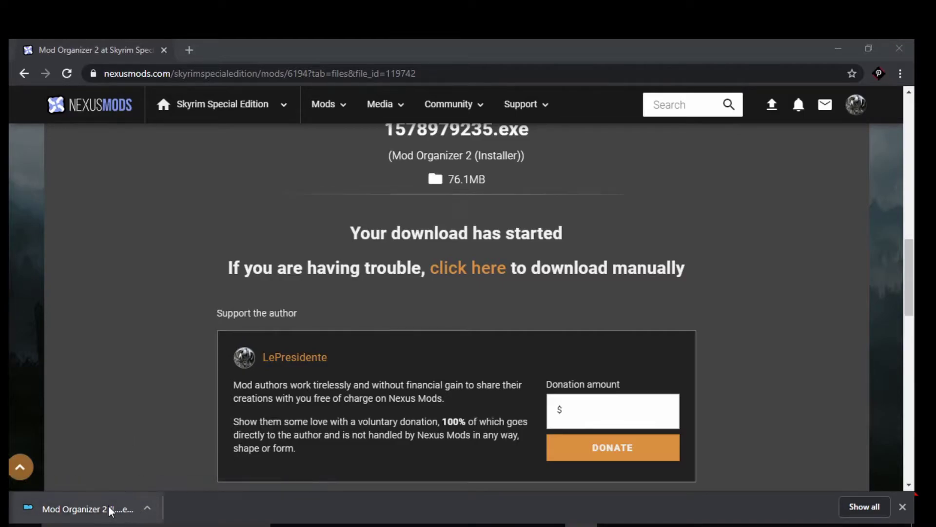
Step: Run the installer, accept the licence, keep C:\Modding\MO2 and the Recommended Install components
left_click(77, 510)
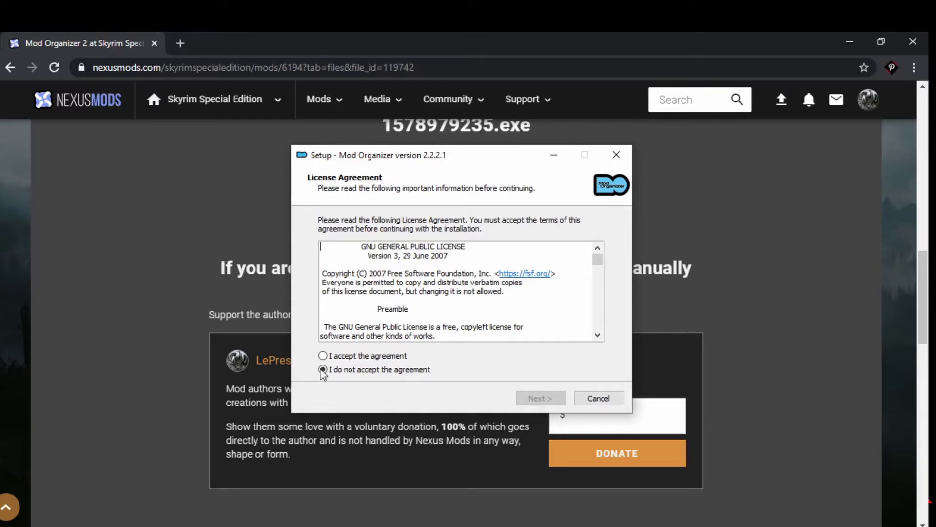
left_click(323, 356)
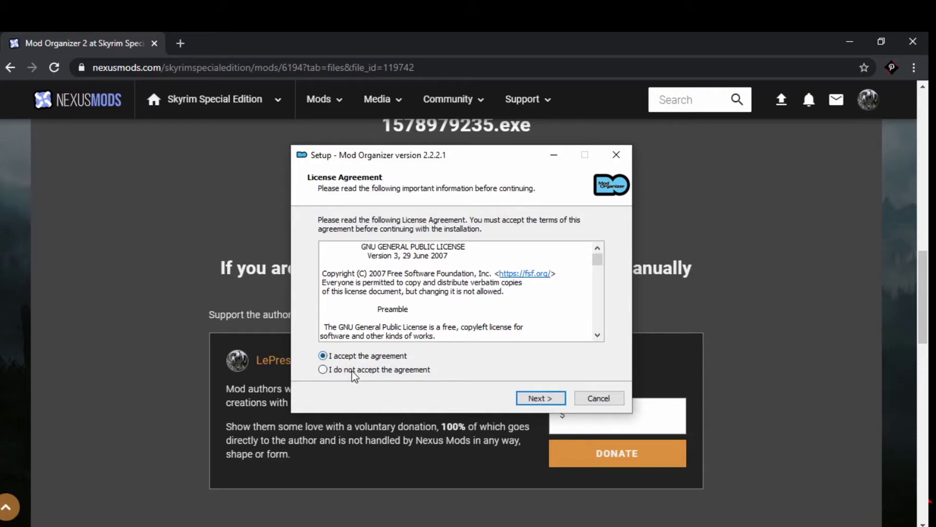
left_click(541, 398)
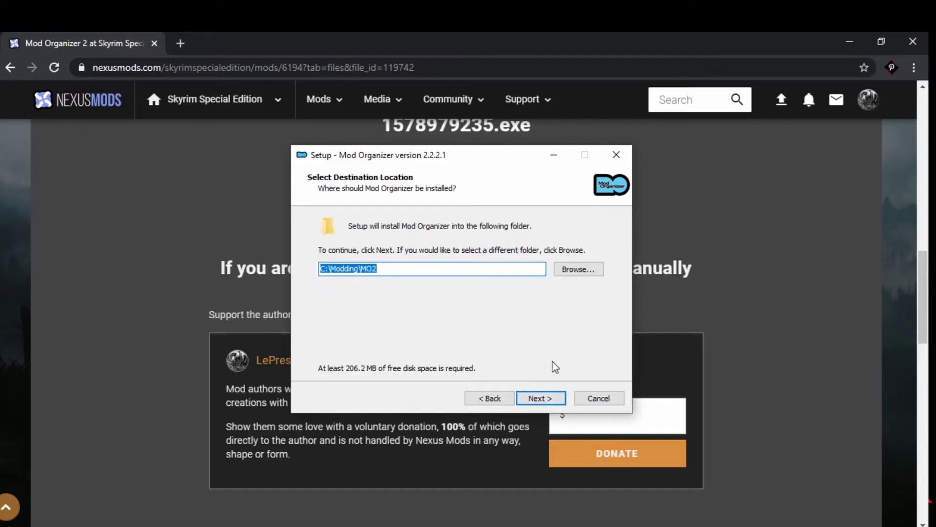
left_click(551, 401)
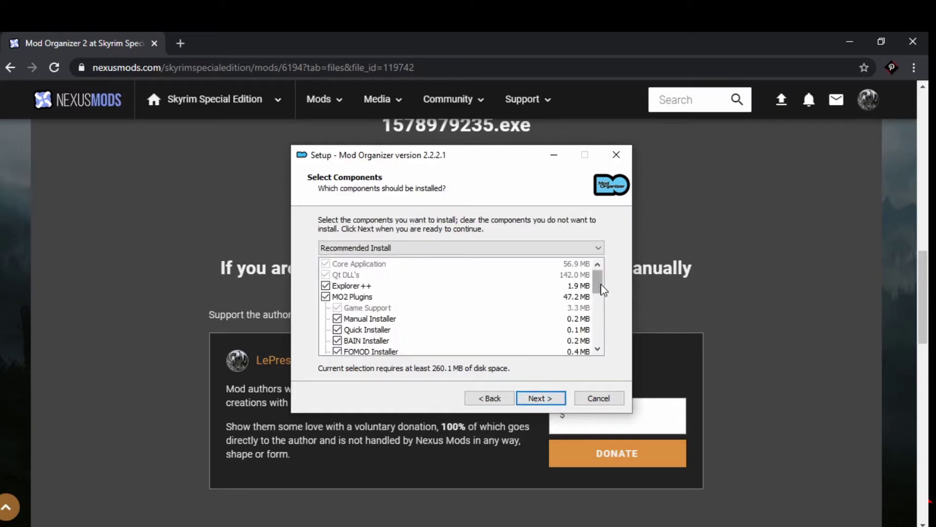
left_click_drag(595, 283, 596, 337)
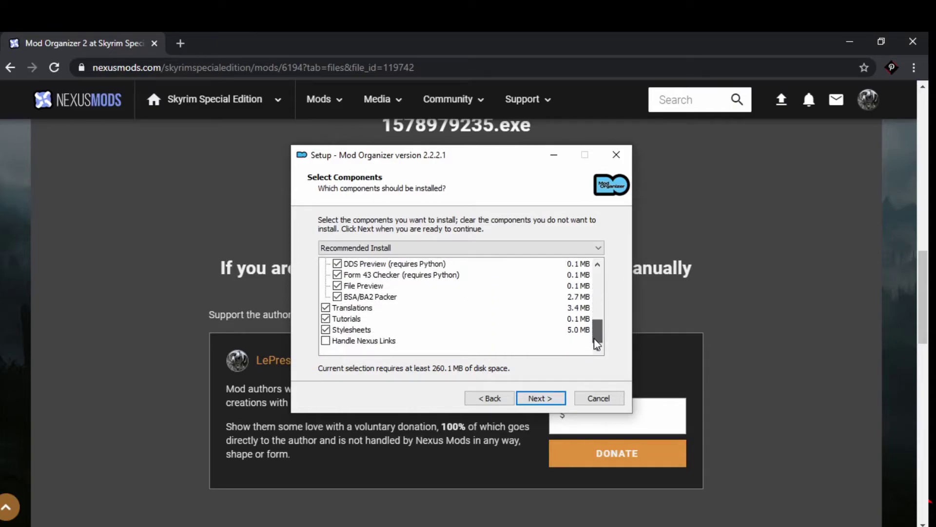
left_click(539, 400)
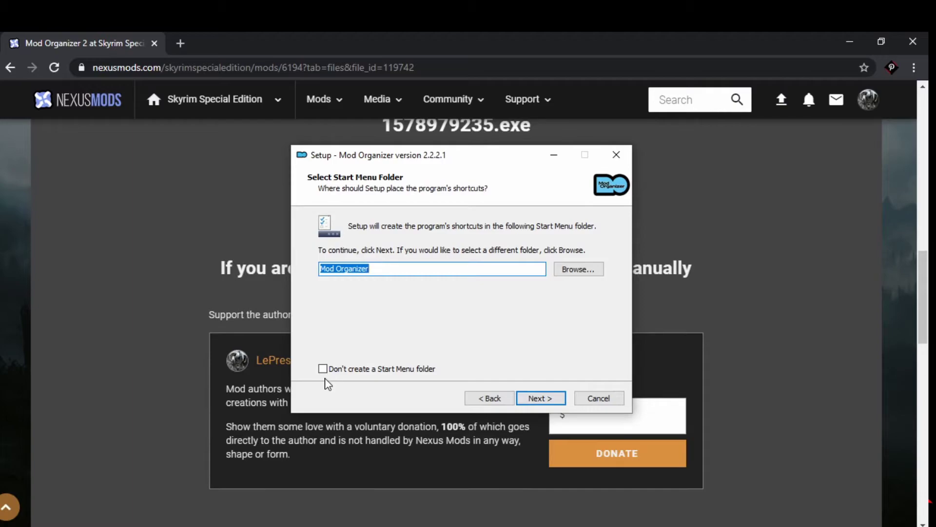
Step: Install Mod Organizer with the default Start Menu folder and a desktop shortcut
left_click(544, 398)
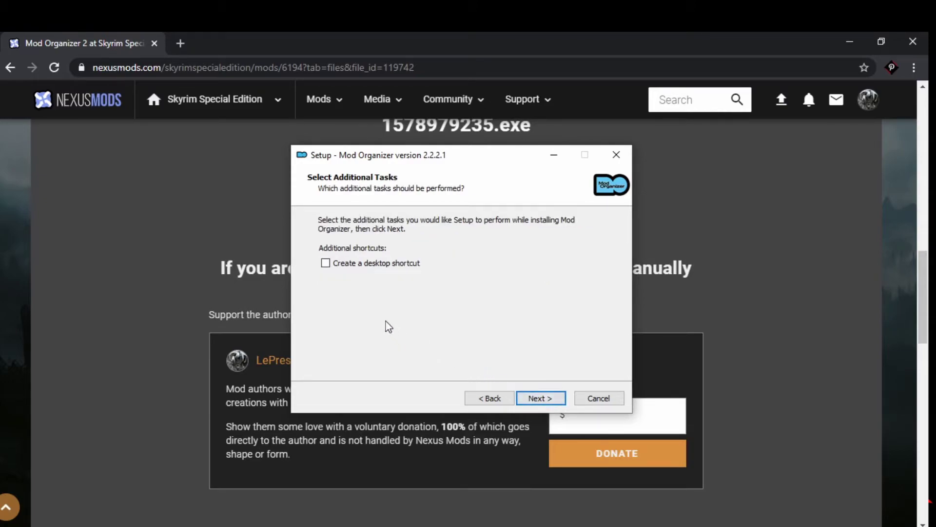
left_click(325, 263)
left_click(539, 401)
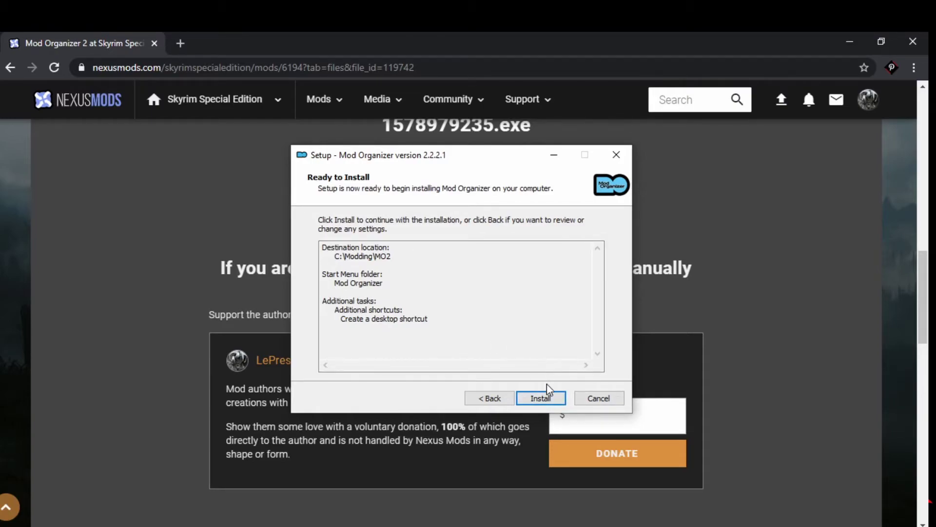
left_click(542, 400)
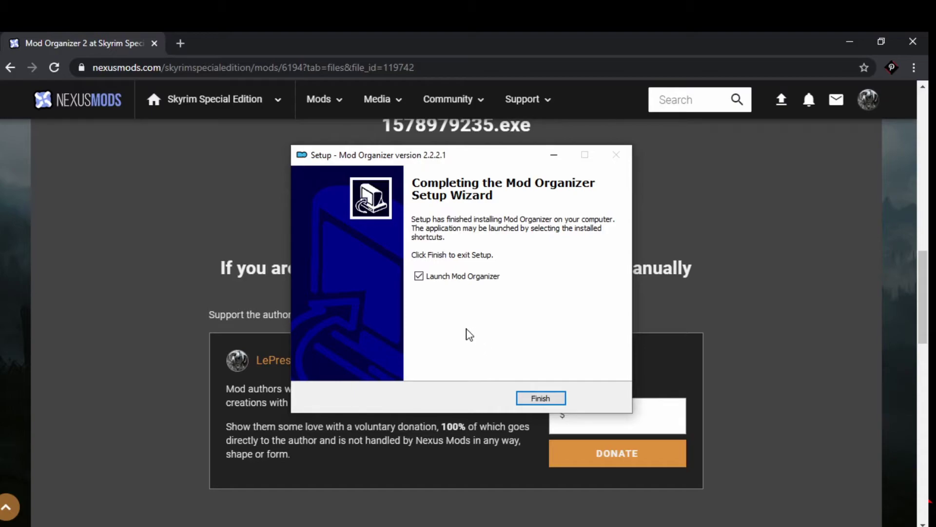
Step: Launch Mod Organizer, create a portable Skyrim Special Edition instance, and decline the tutorial
left_click(537, 404)
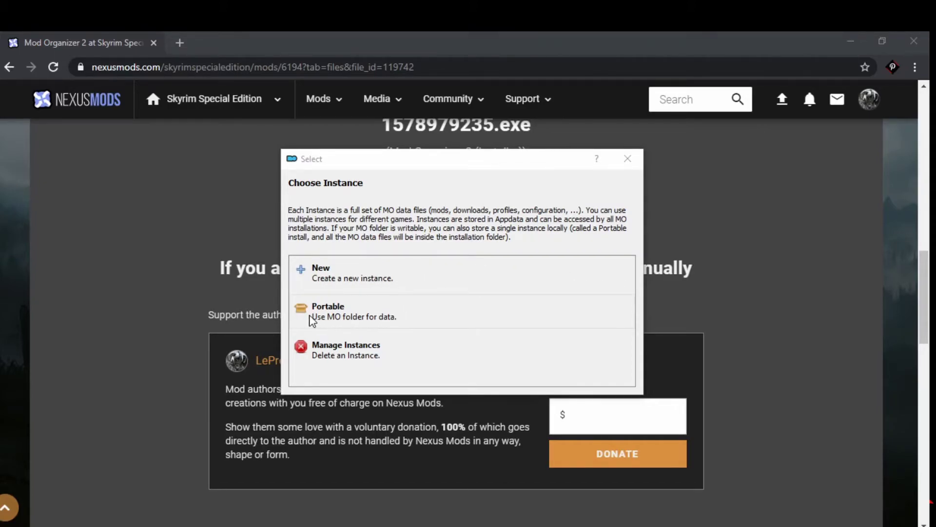
left_click(335, 315)
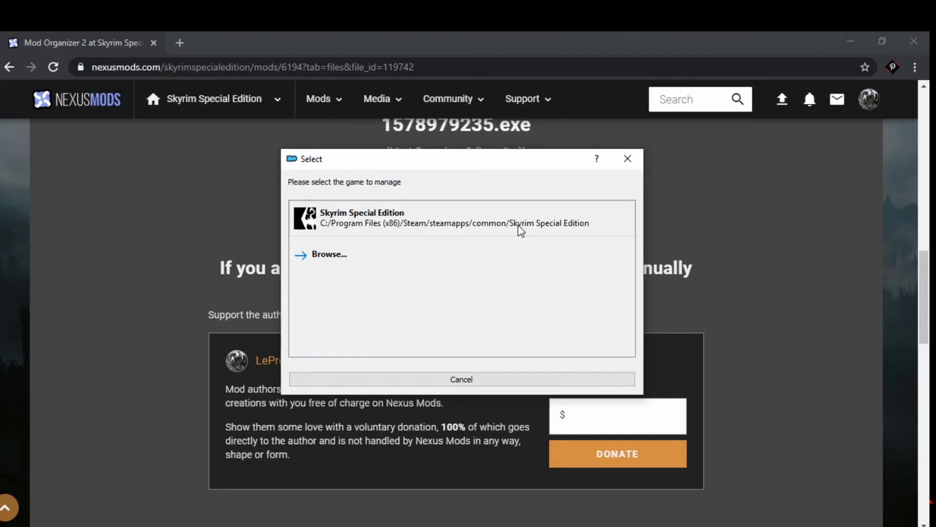
left_click(352, 219)
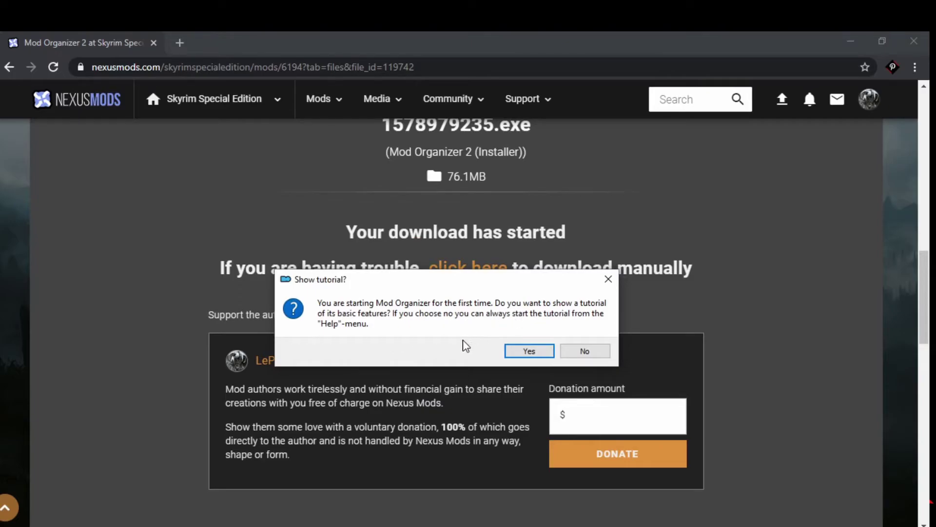
left_click(584, 352)
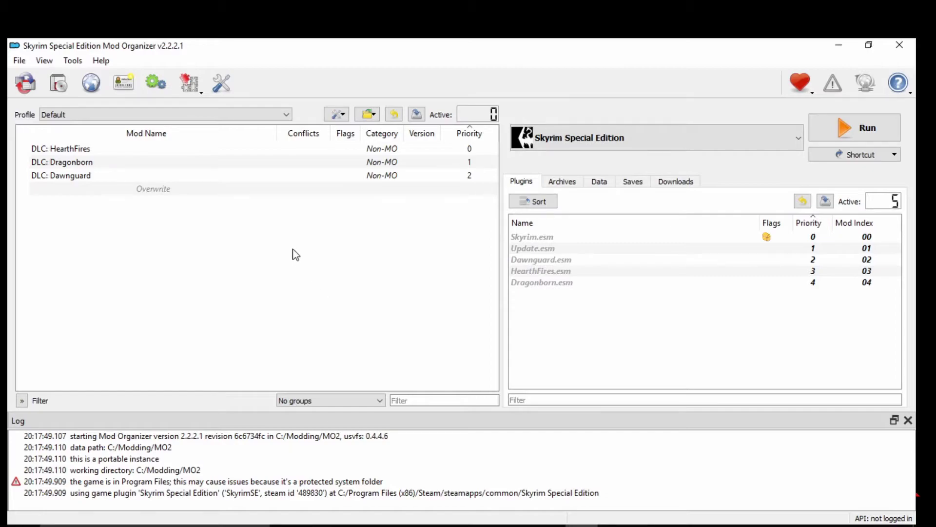
Step: Use Connect to Nexus in the Nexus settings to begin linking the account
left_click(224, 81)
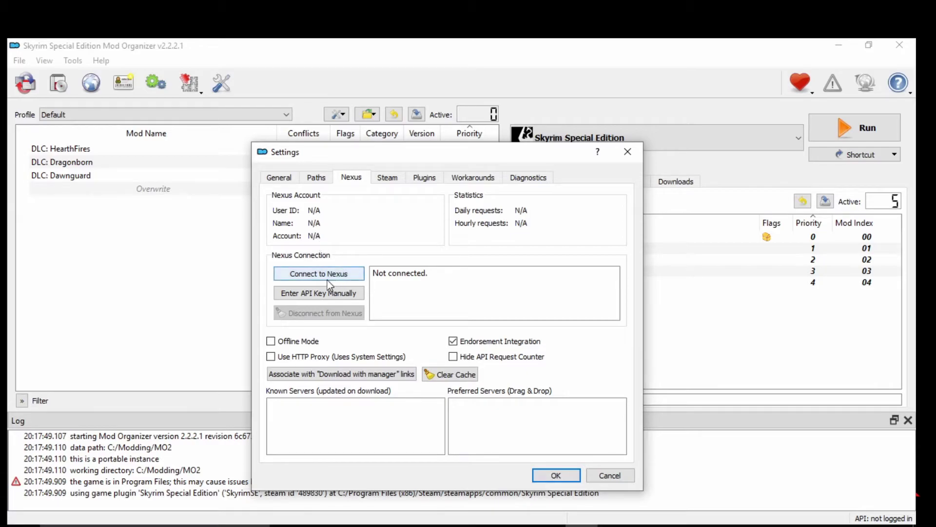
left_click(358, 275)
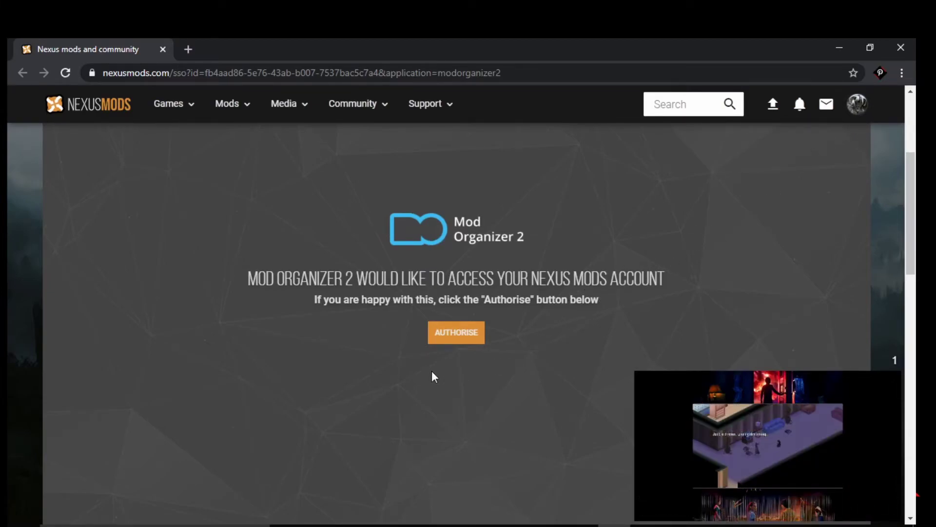
Step: Authorise Mod Organizer 2 on the Nexus Mods SSO page and view the login confirmation
left_click(461, 333)
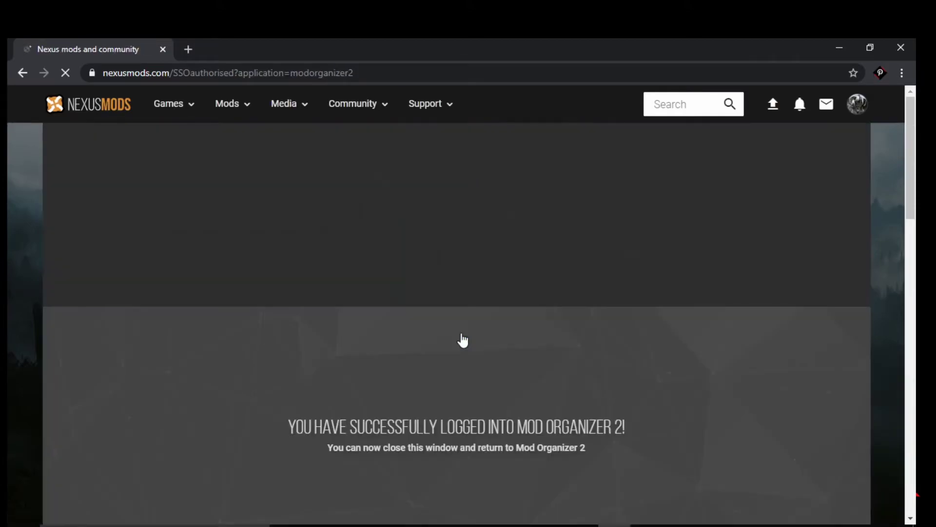
scroll(437, 363, "down", 3)
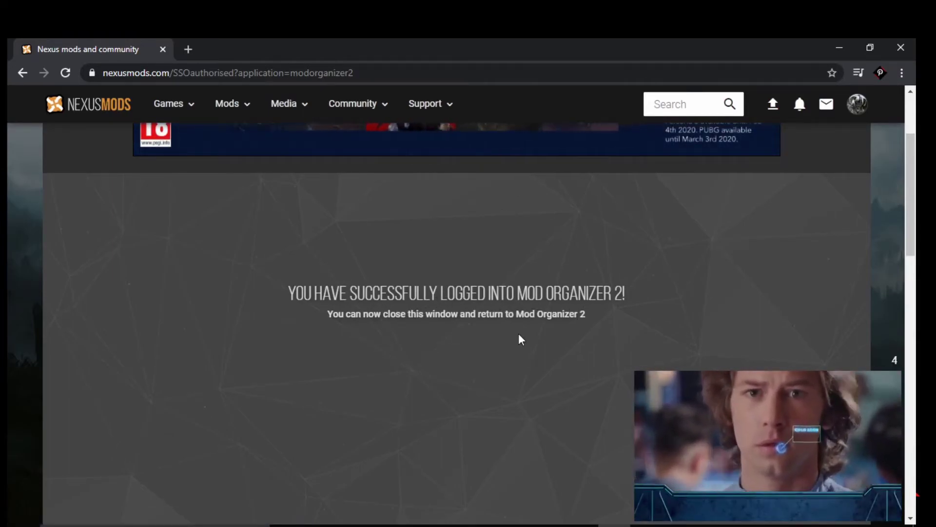
Step: Associate Mod Organizer with 'Download with manager' links, save settings, and restart it
left_click(900, 47)
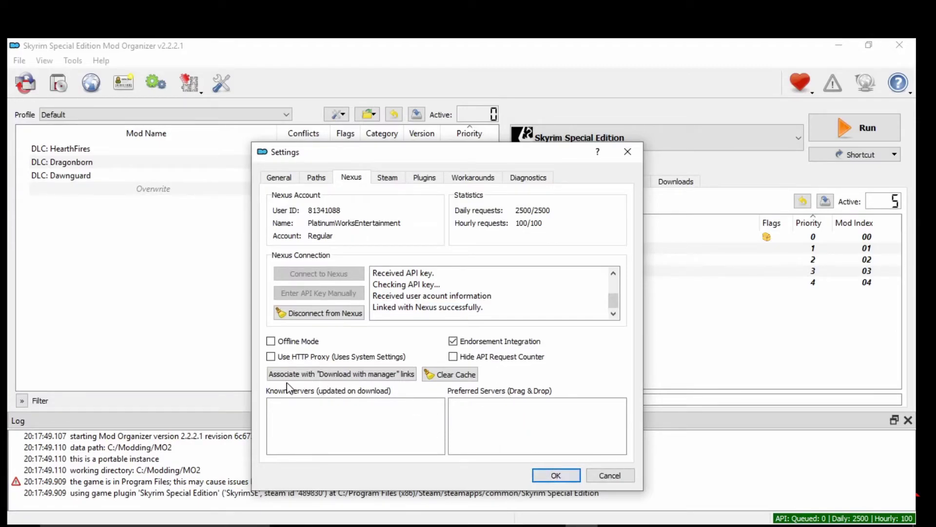
left_click(367, 375)
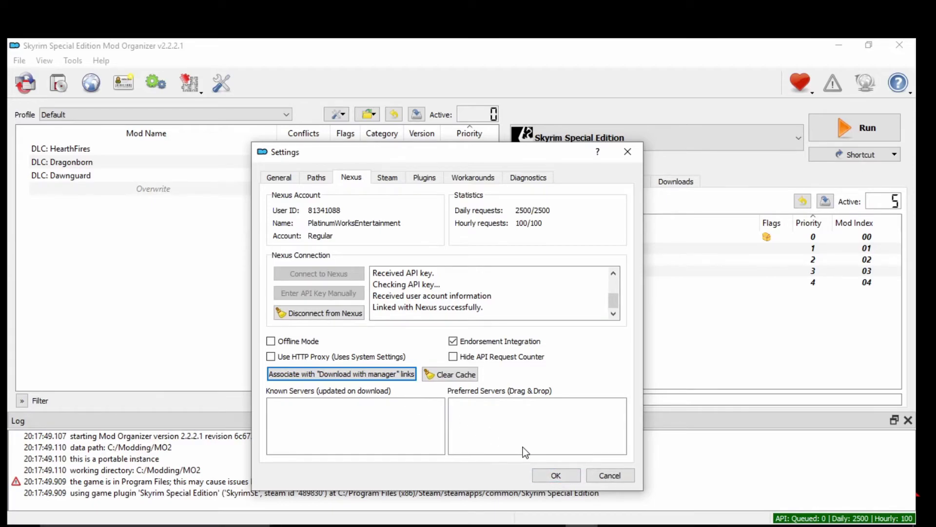
left_click(554, 476)
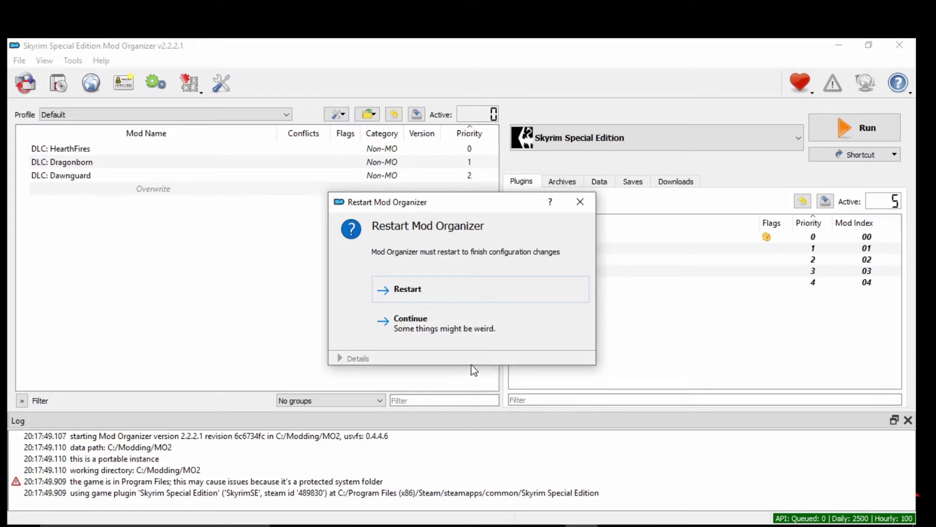
left_click(449, 293)
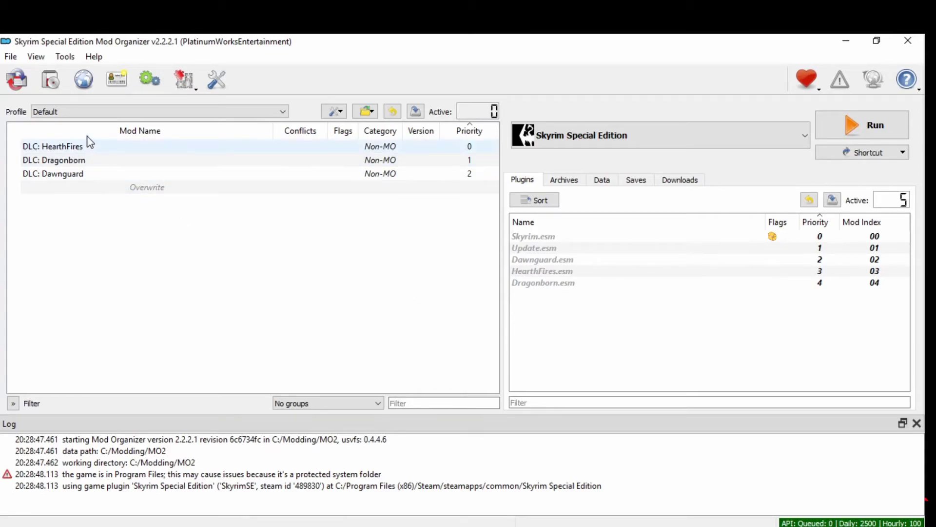
Step: Search the Skyrim Special Edition Nexus site for 'skyr' and open the Unofficial Patch page
left_click(85, 79)
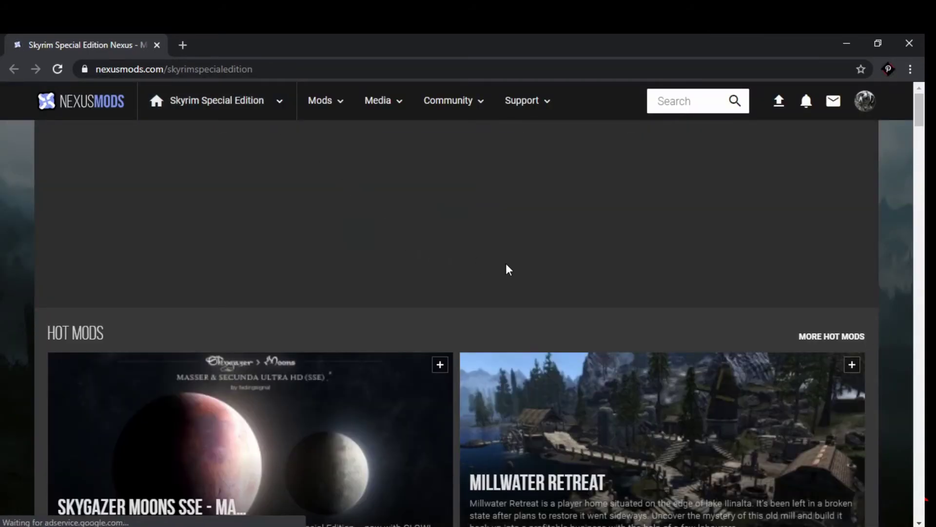
left_click(666, 100)
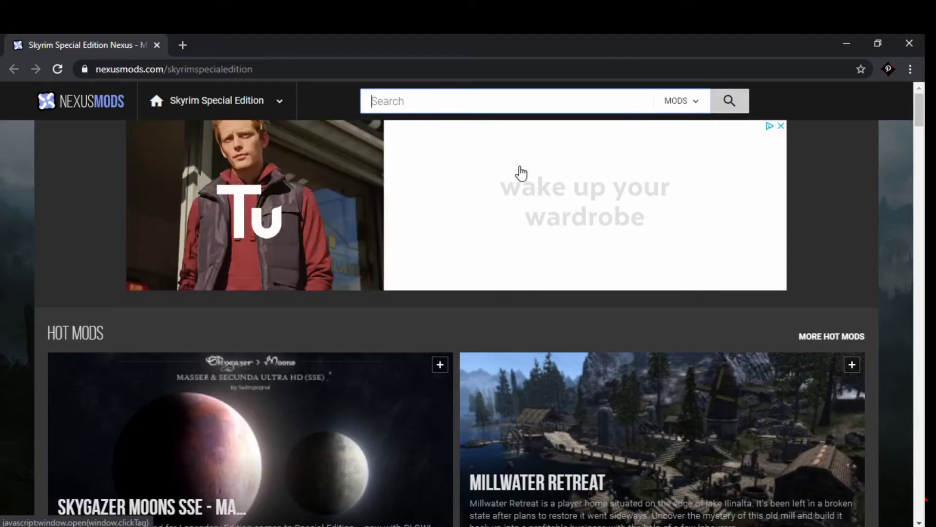
type("skyrim")
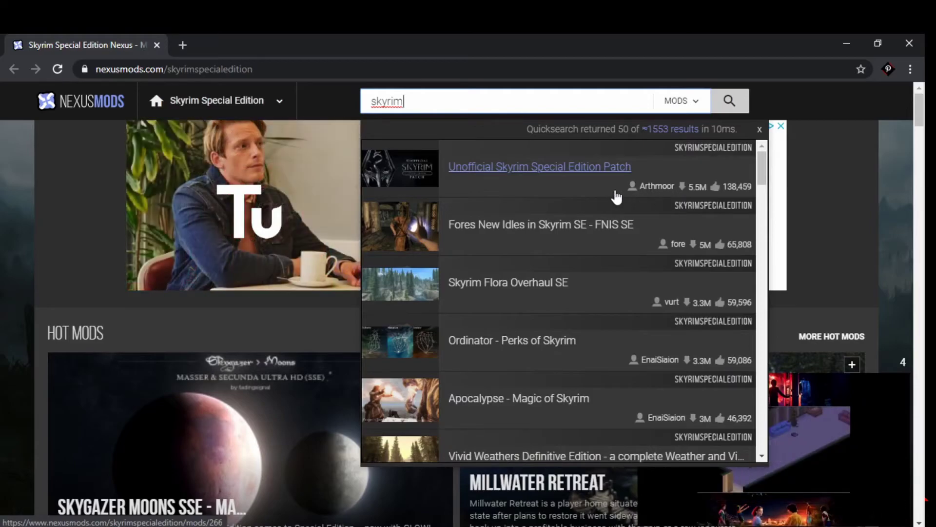
left_click(562, 170)
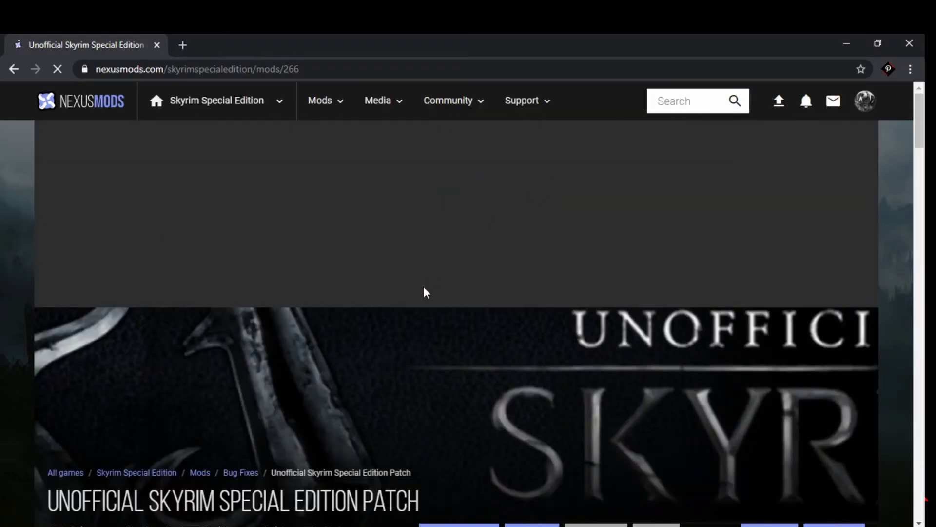
Step: Expand the patch's Requirements section to check dependencies, then collapse it
scroll(390, 375, "down", 5)
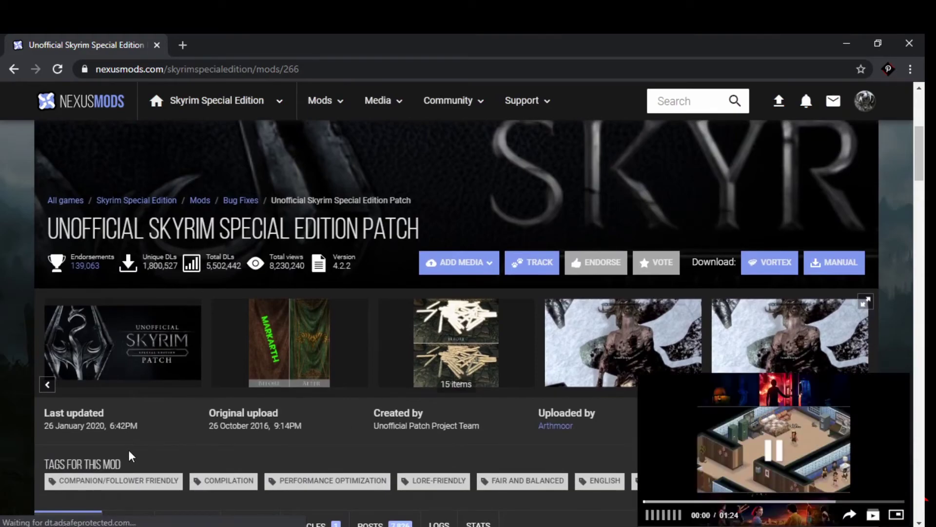
scroll(273, 445, "down", 3)
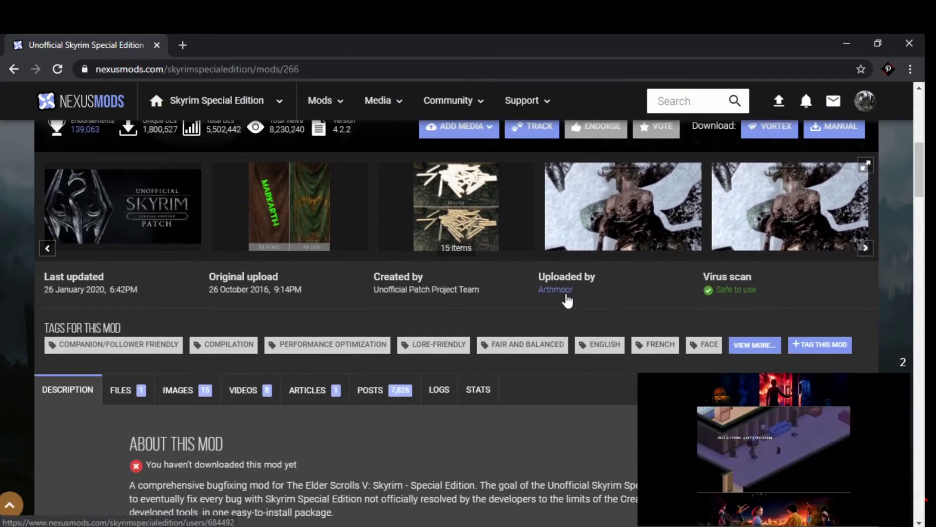
scroll(355, 361, "down", 4)
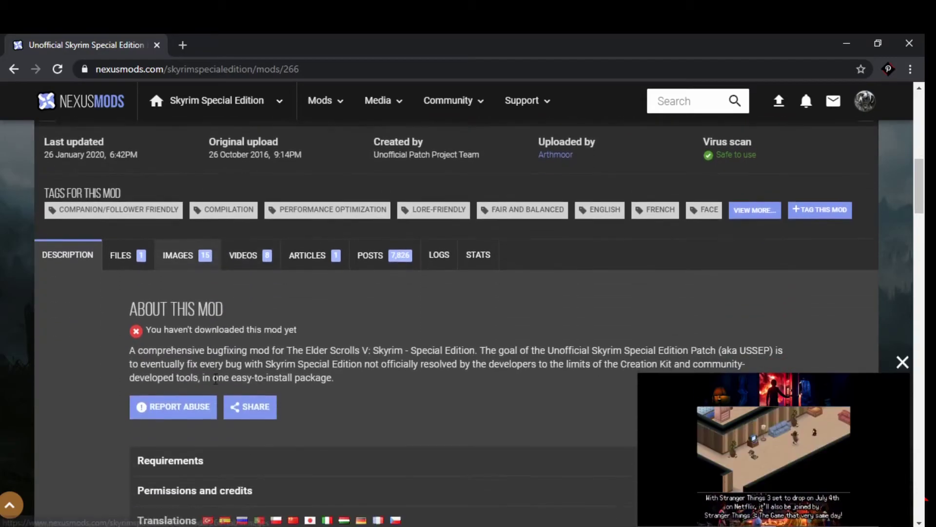
left_click(187, 392)
scroll(187, 391, "down", 2)
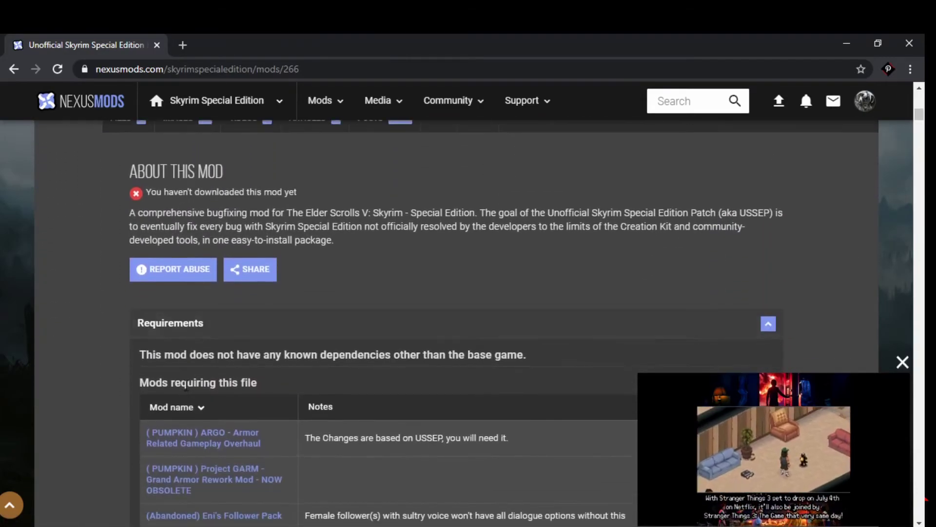
scroll(185, 389, "up", 1)
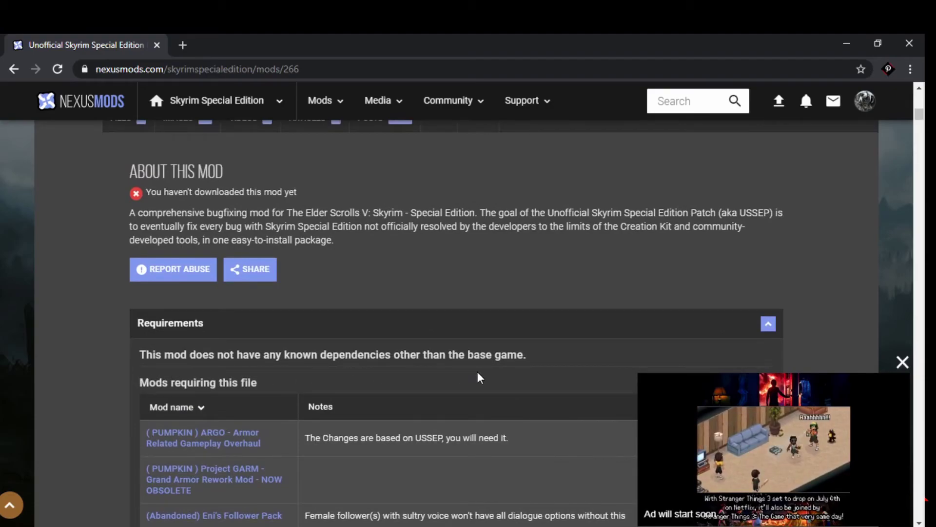
left_click(268, 331)
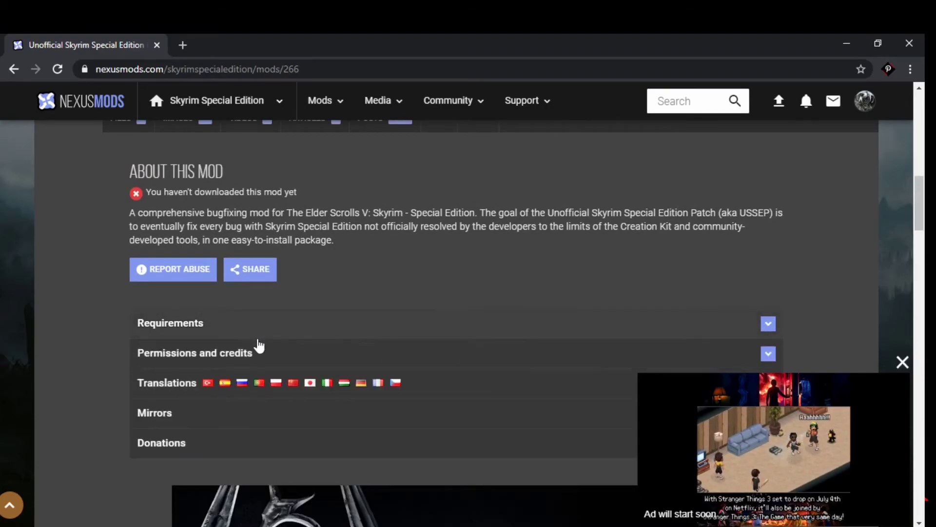
scroll(241, 362, "up", 2)
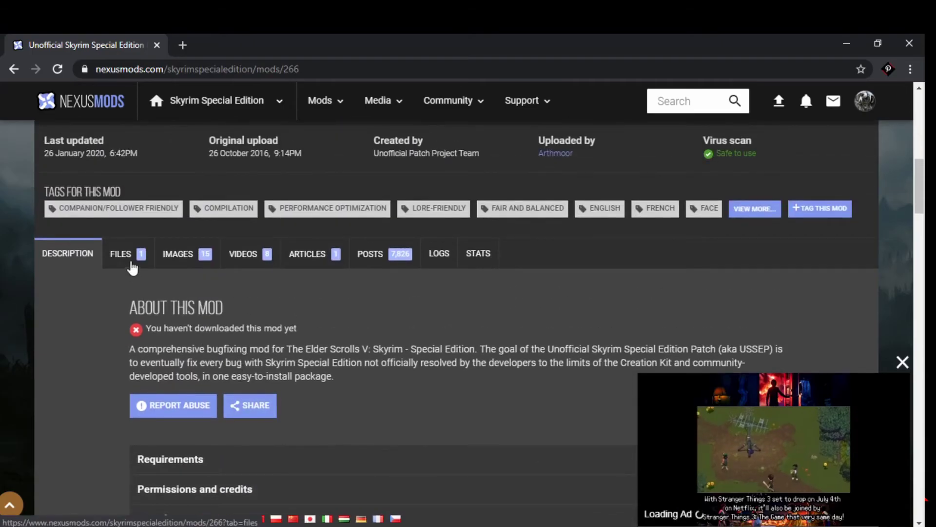
Step: Send the patch's main file to the mod manager via Slow Download and the NXM link proxy
left_click(130, 264)
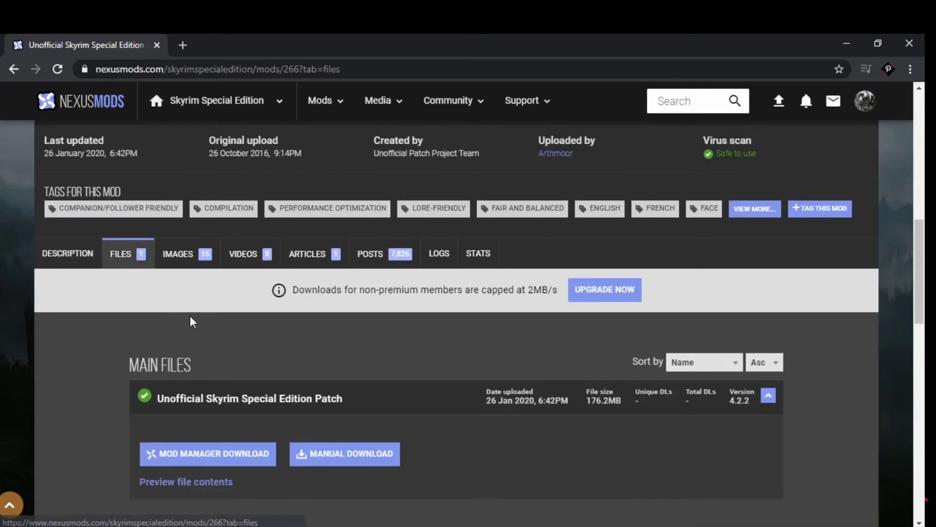
scroll(245, 438, "down", 1)
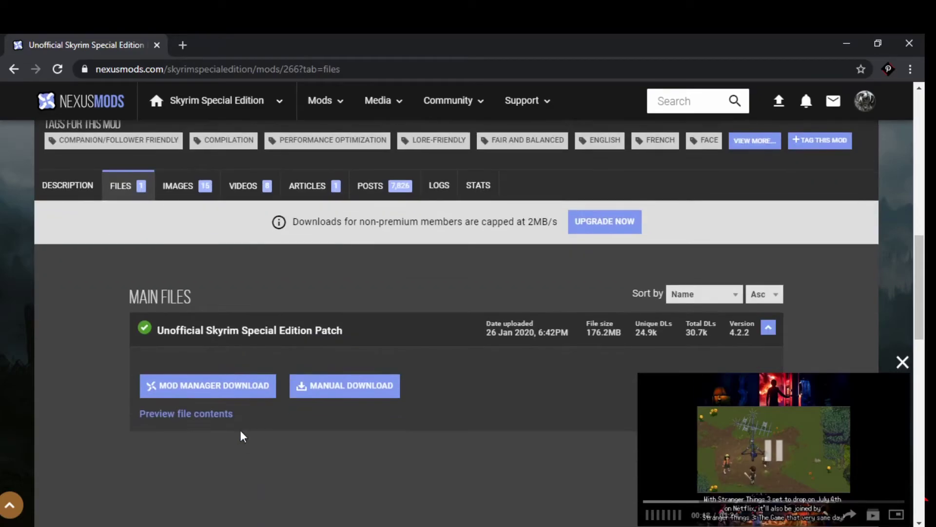
left_click(224, 385)
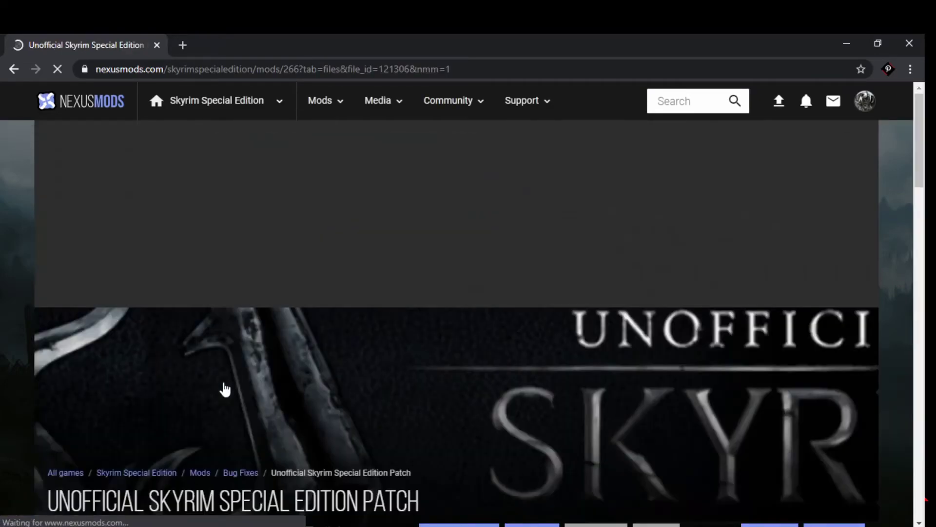
scroll(586, 354, "down", 2)
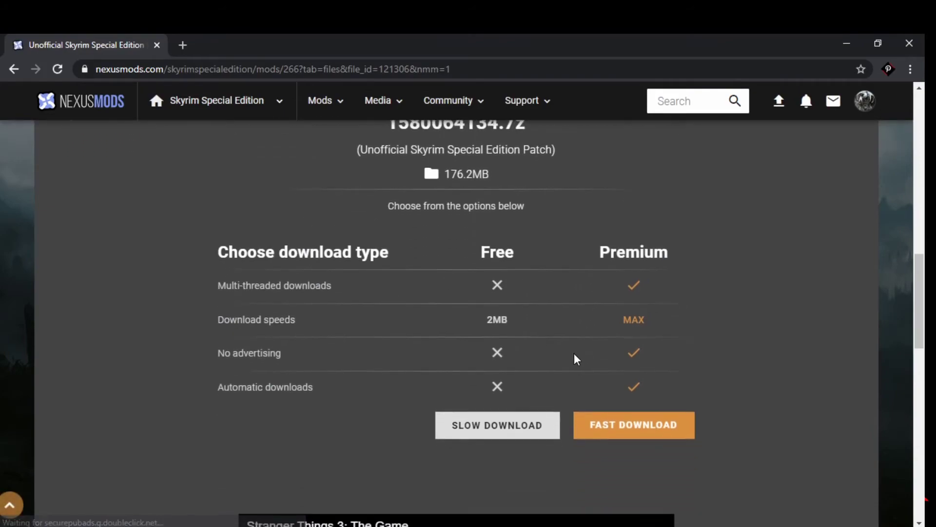
left_click(494, 365)
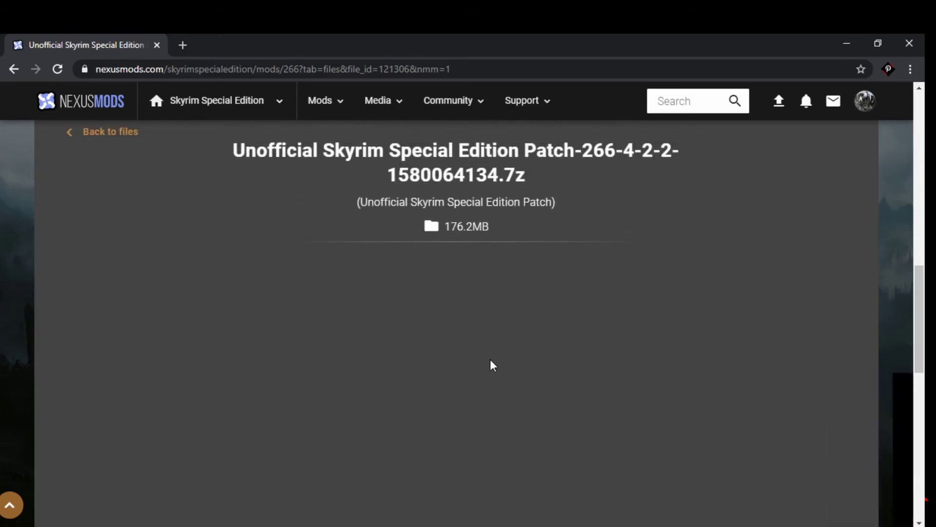
scroll(490, 360, "down", 5)
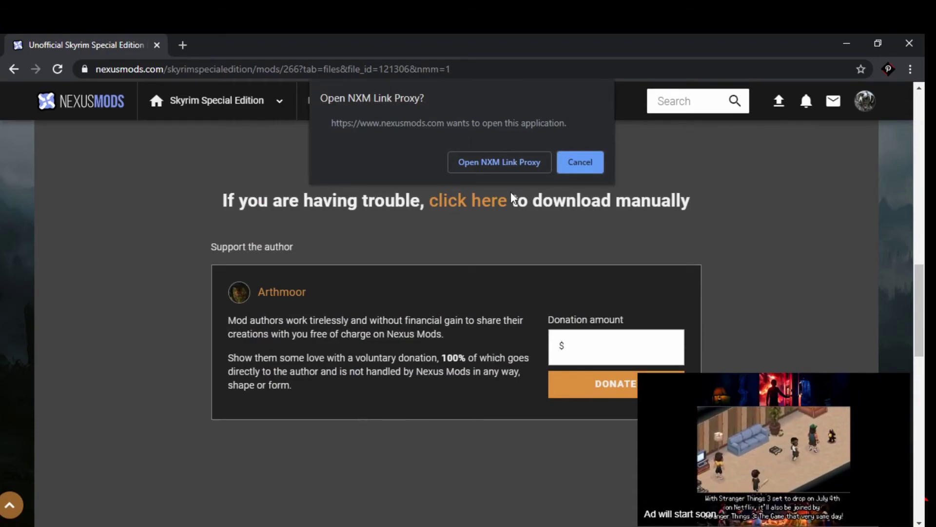
left_click(505, 164)
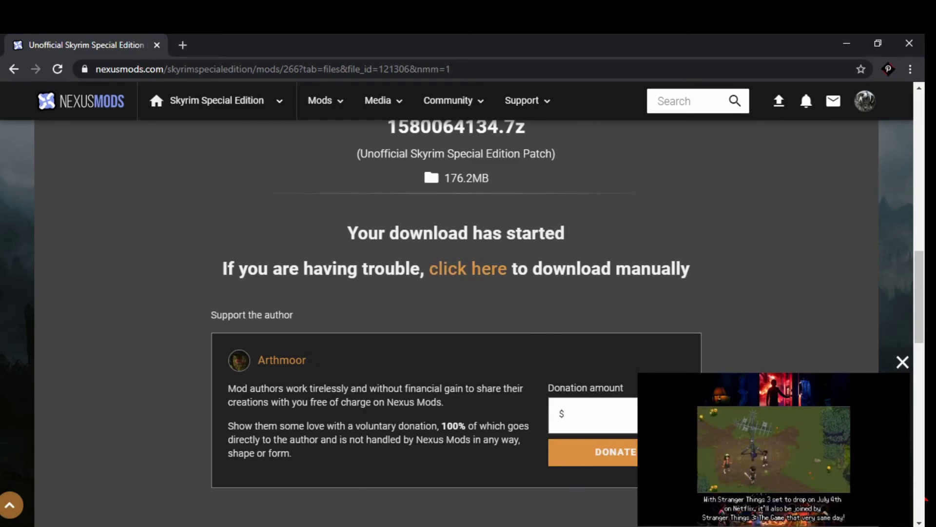
left_click(583, 526)
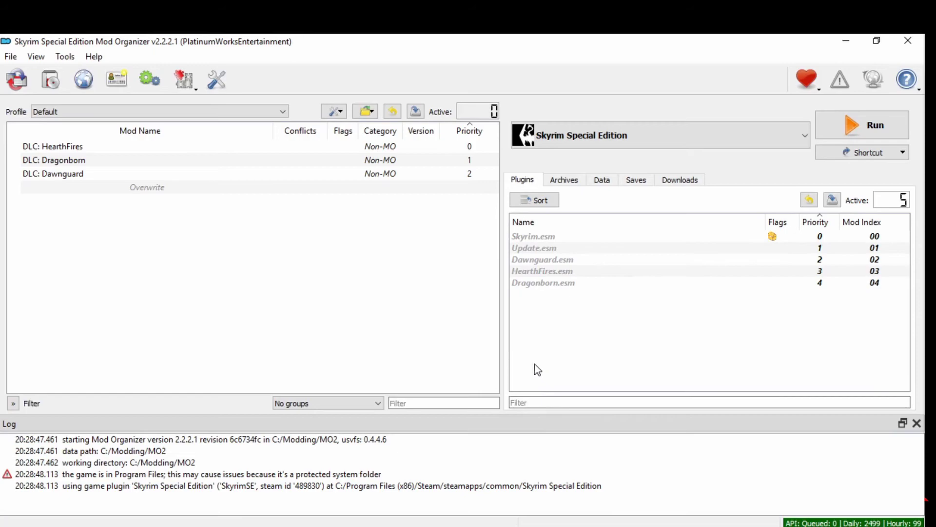
Step: Start a manual install of the downloaded Unofficial Patch archive from the Downloads list
left_click(680, 183)
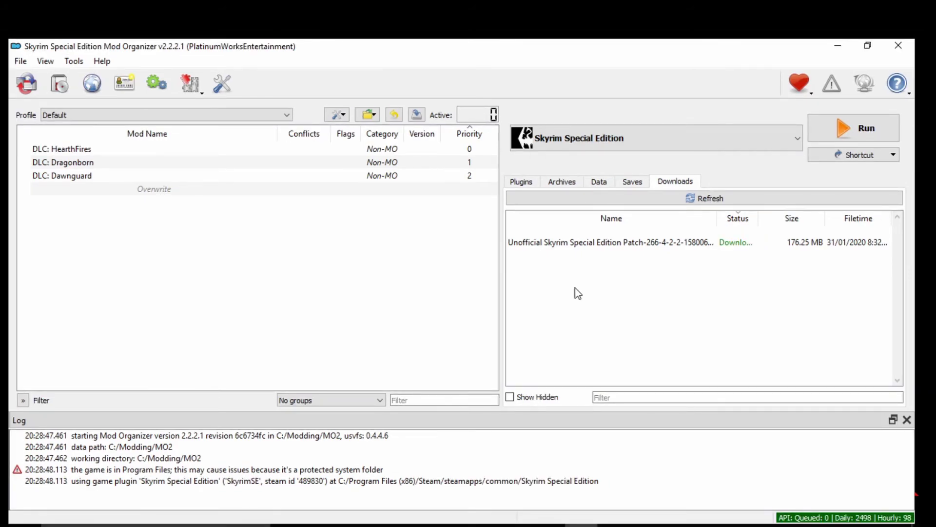
double_click(738, 245)
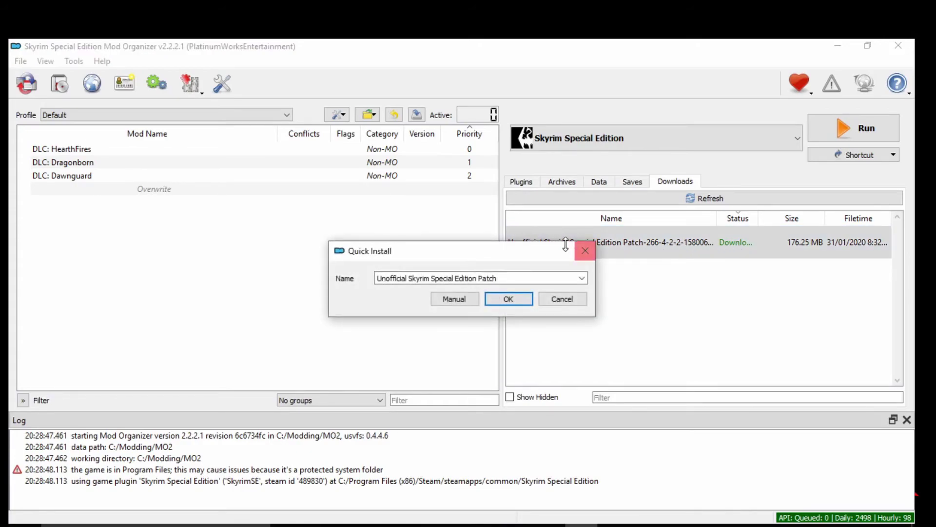
left_click(452, 299)
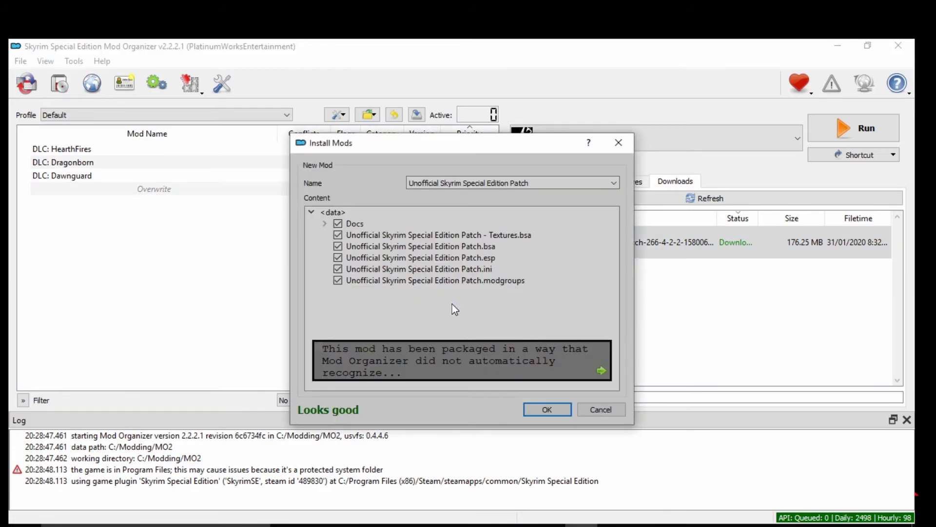
Step: Dismiss the install tips and set '00 Core' as the mod's data directory
left_click(605, 369)
left_click(604, 369)
left_click(605, 369)
left_click(604, 369)
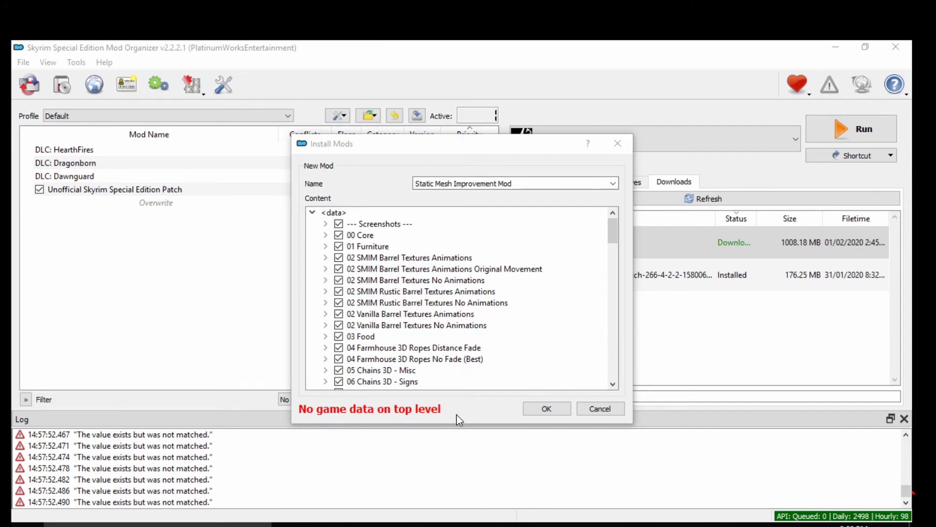
right_click(388, 239)
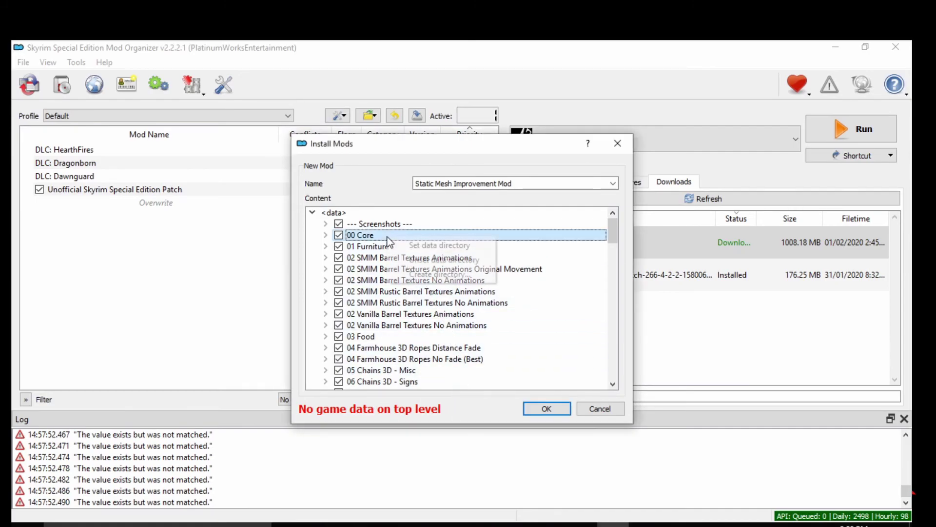
left_click(450, 248)
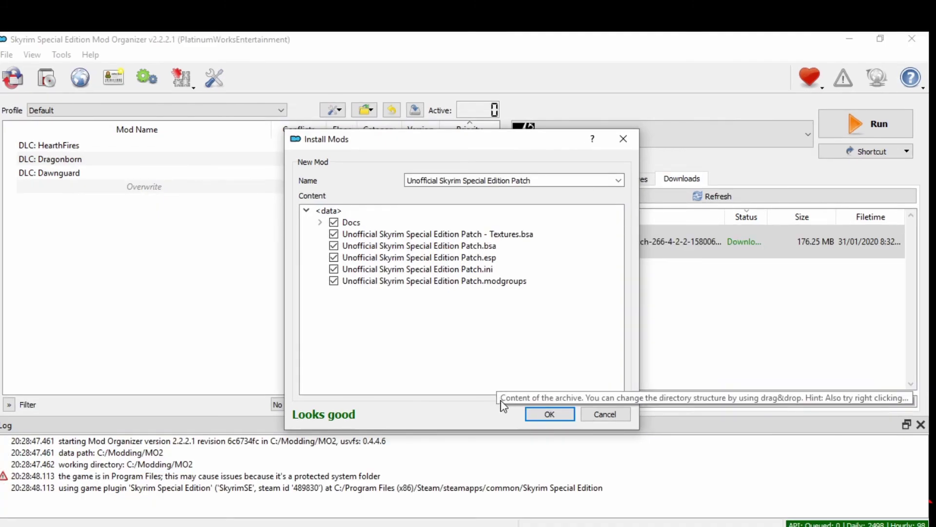
Step: Confirm the install and tick the Unofficial Skyrim Special Edition Patch (v4.2.2) in the mod list
left_click(549, 415)
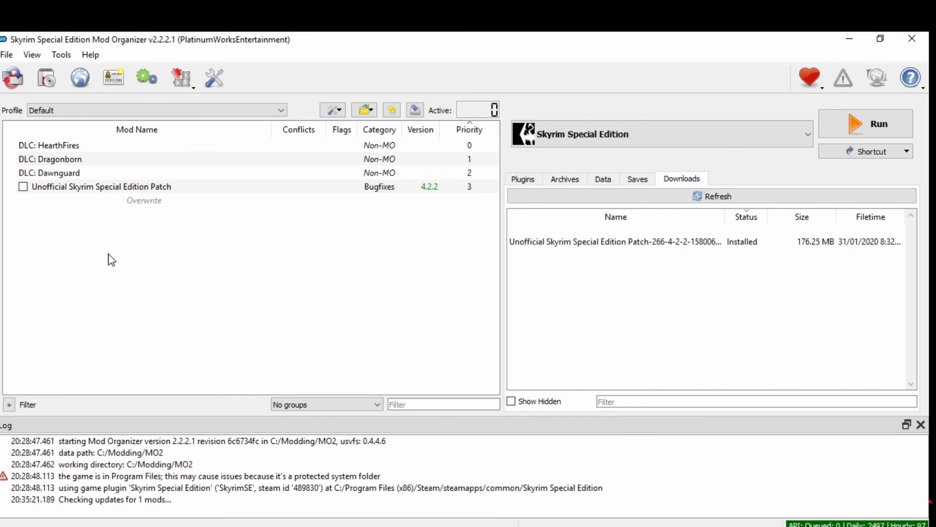
left_click(25, 186)
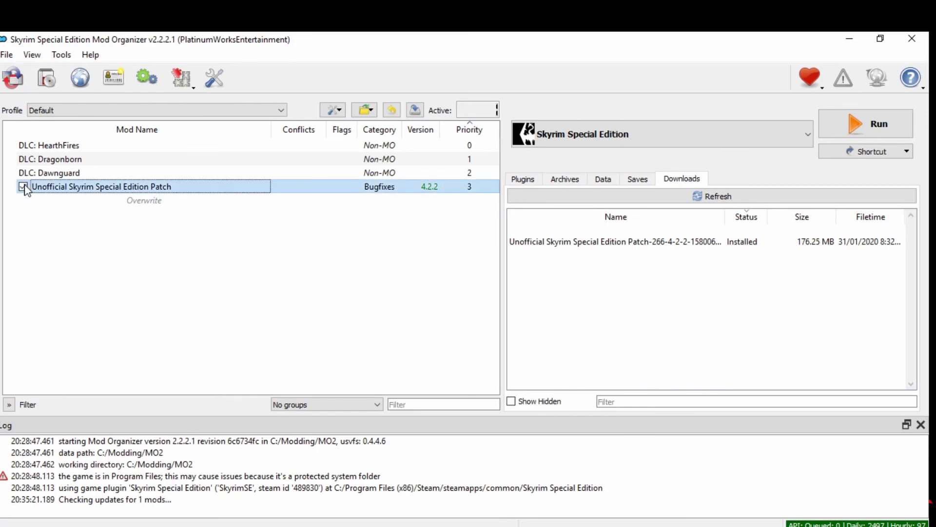